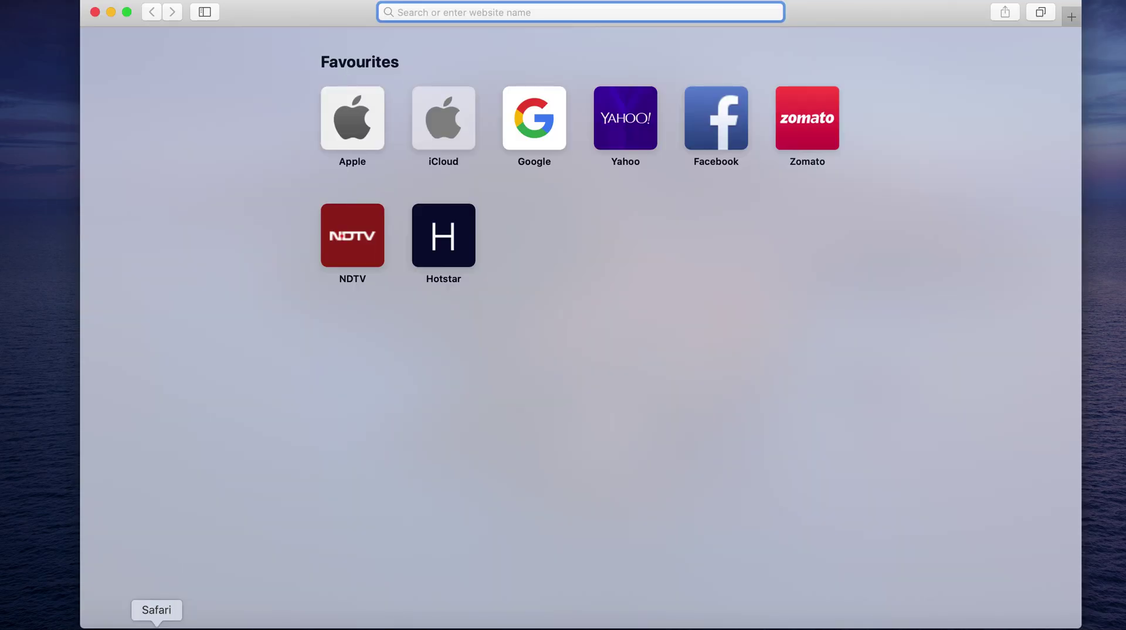
Google 'sas university edition' and open the 'Download SAS University Edition | SAS India' result.
left_click(514, 142)
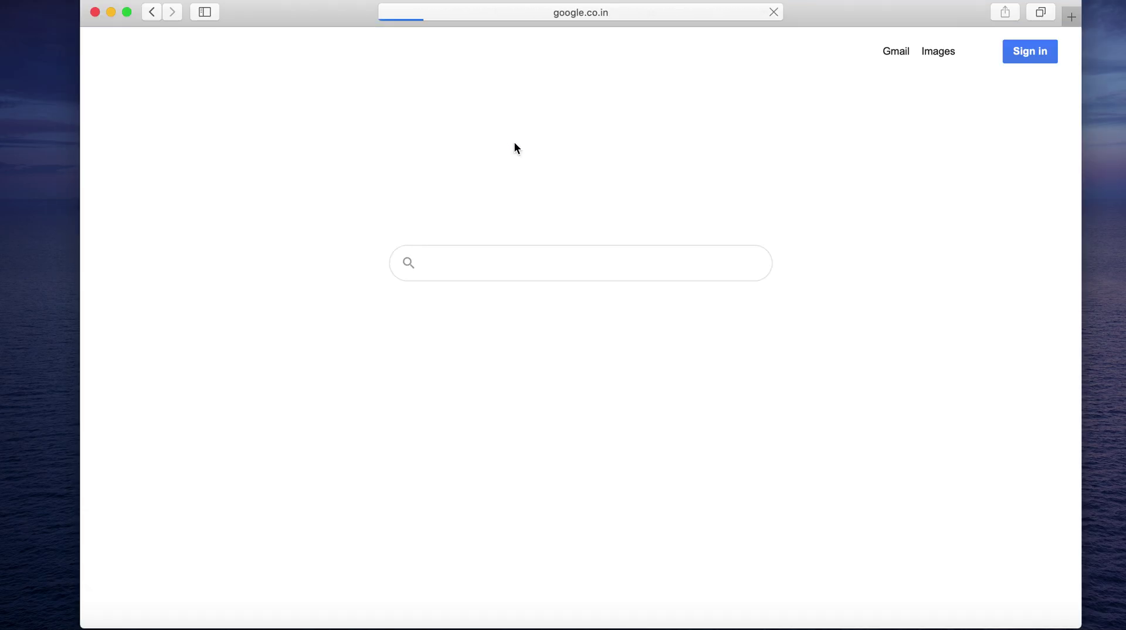
left_click(470, 259)
type("sas universi")
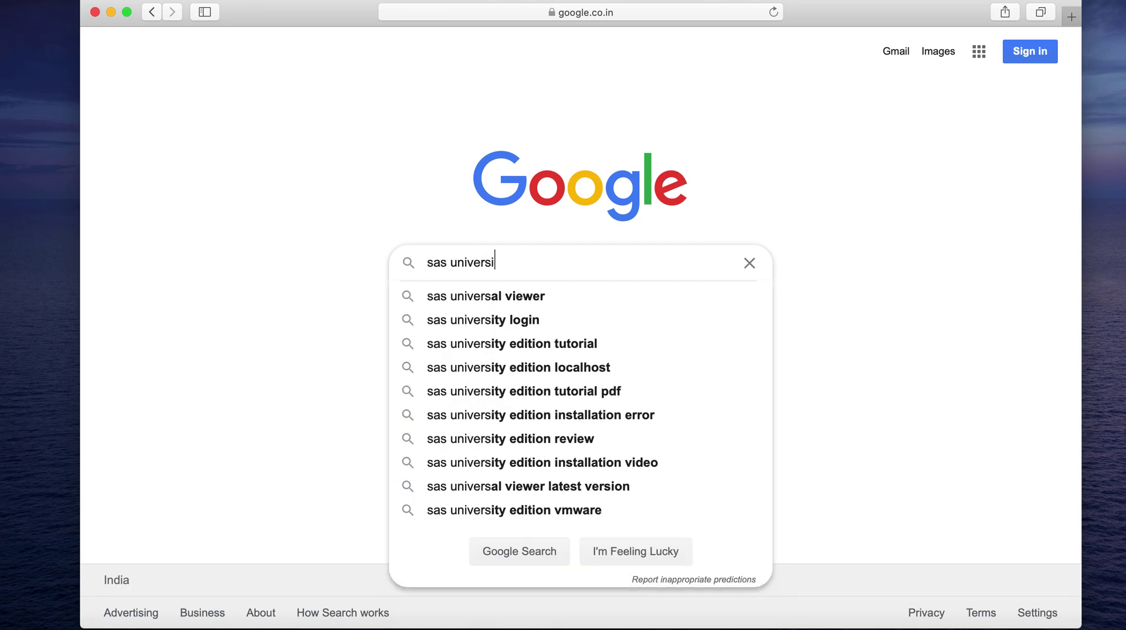
type("ty edition")
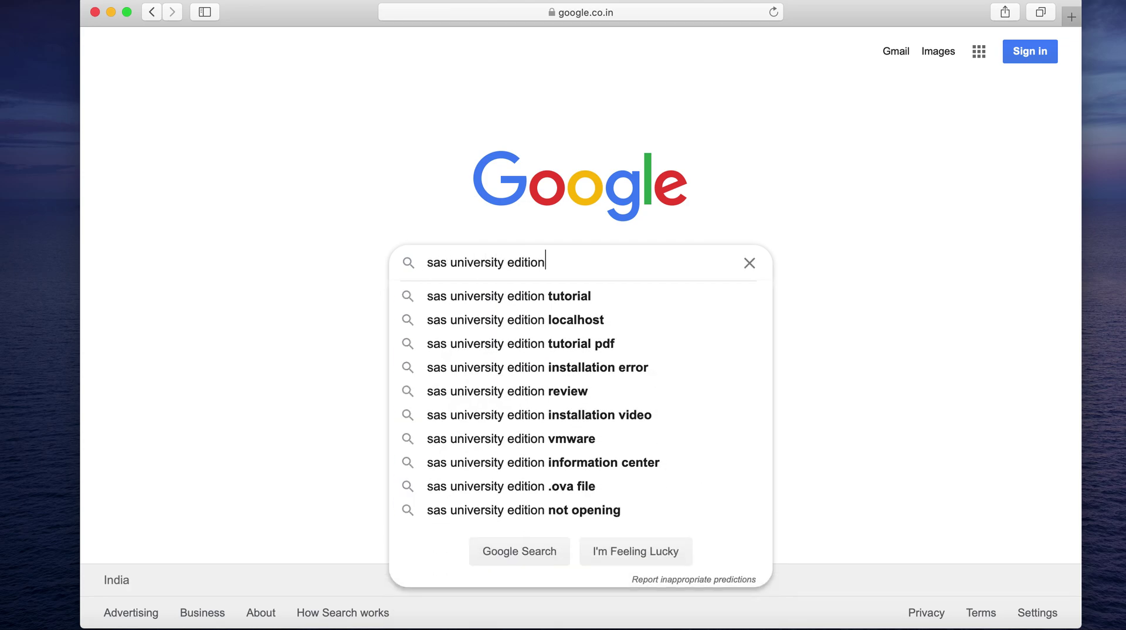
key("Return")
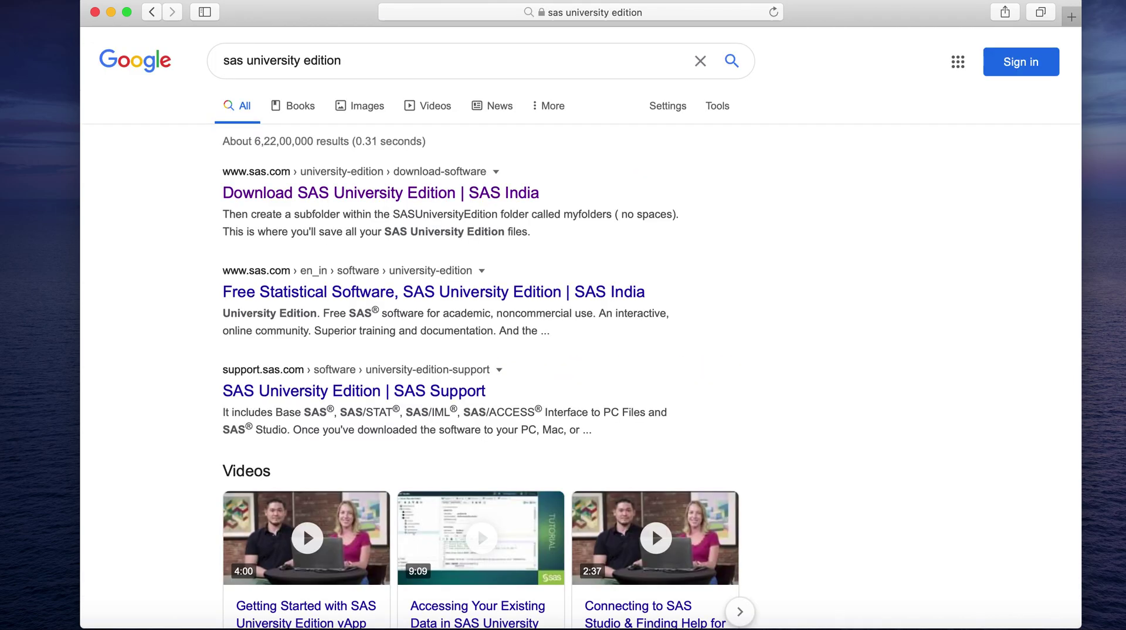
left_click(340, 193)
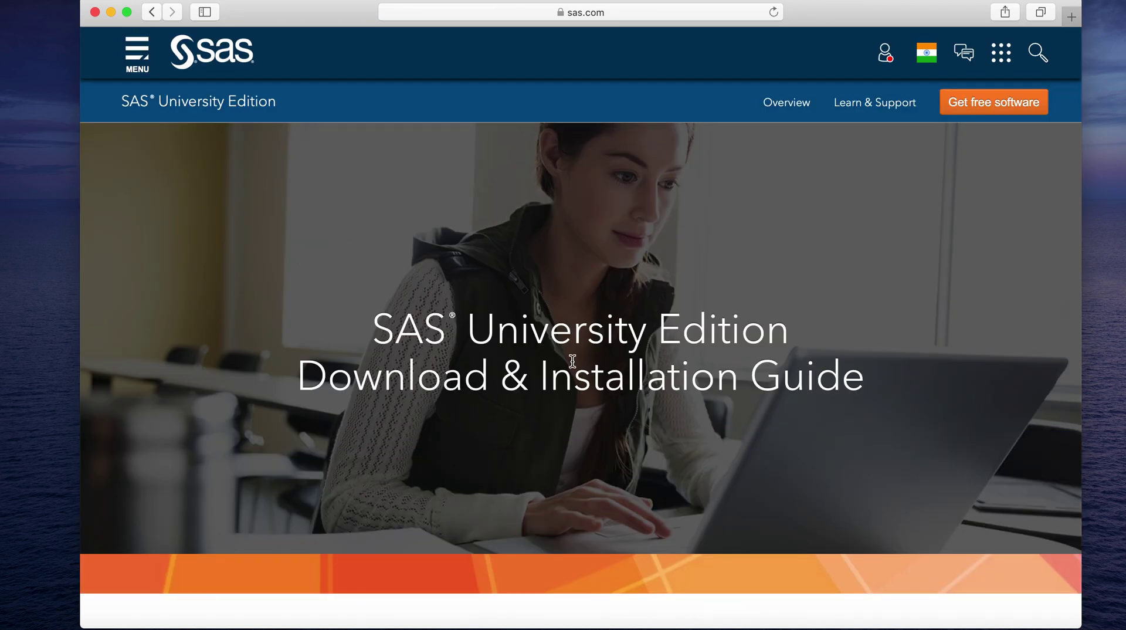
Show the Mac OS X requirements (Mac OS X 10.8 or later, 1GB RAM) in the SAS guide.
scroll(573, 361, "down", 10)
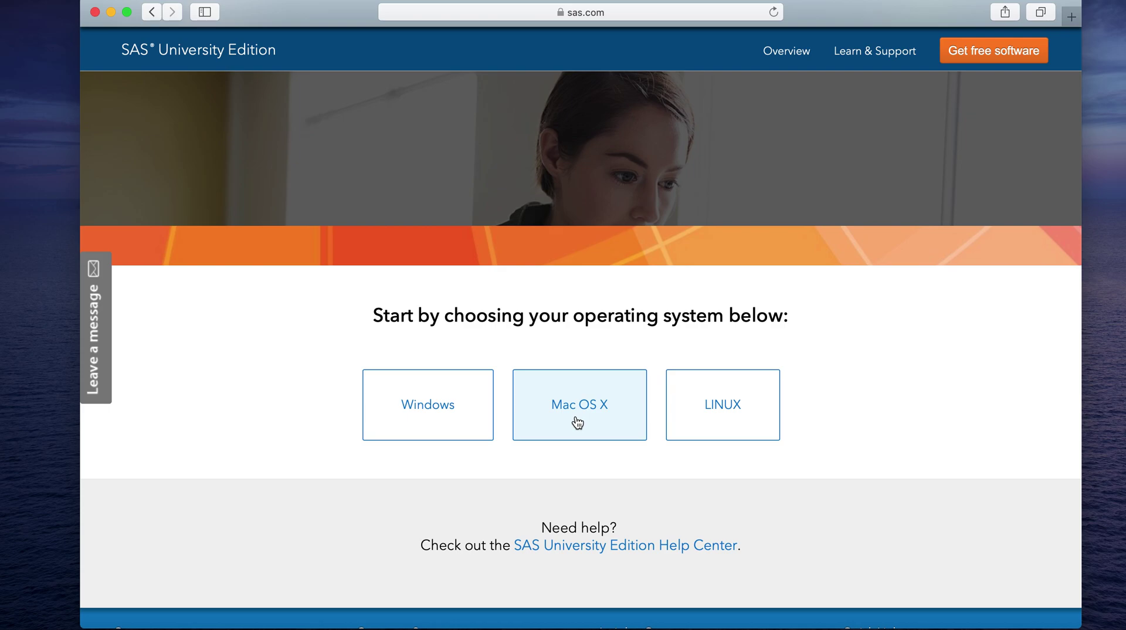
left_click(577, 420)
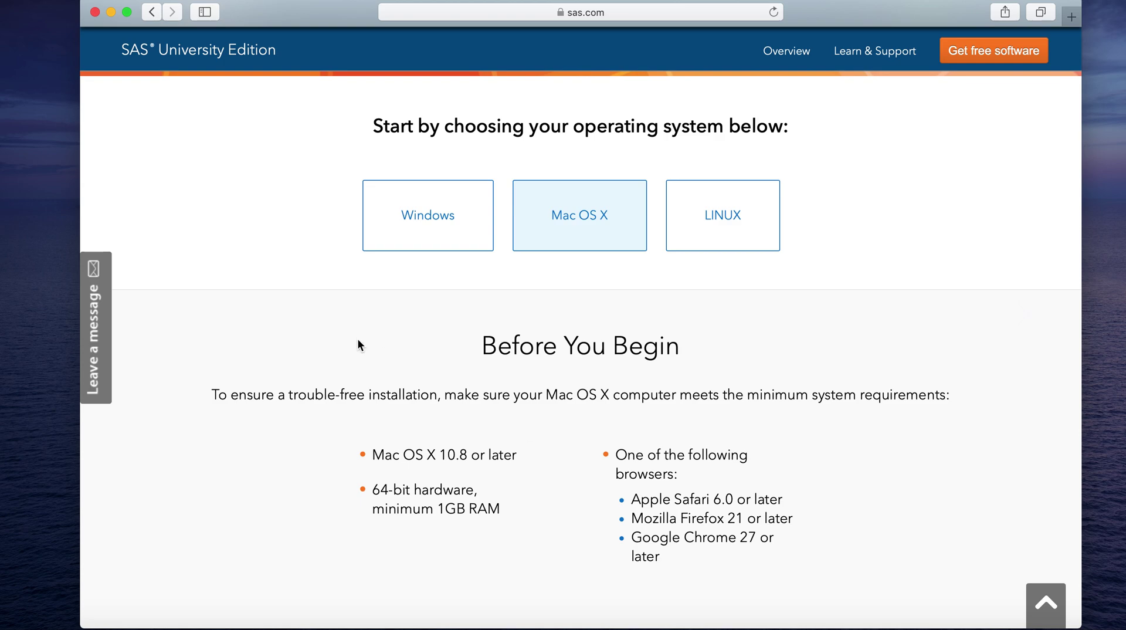
left_click(424, 218)
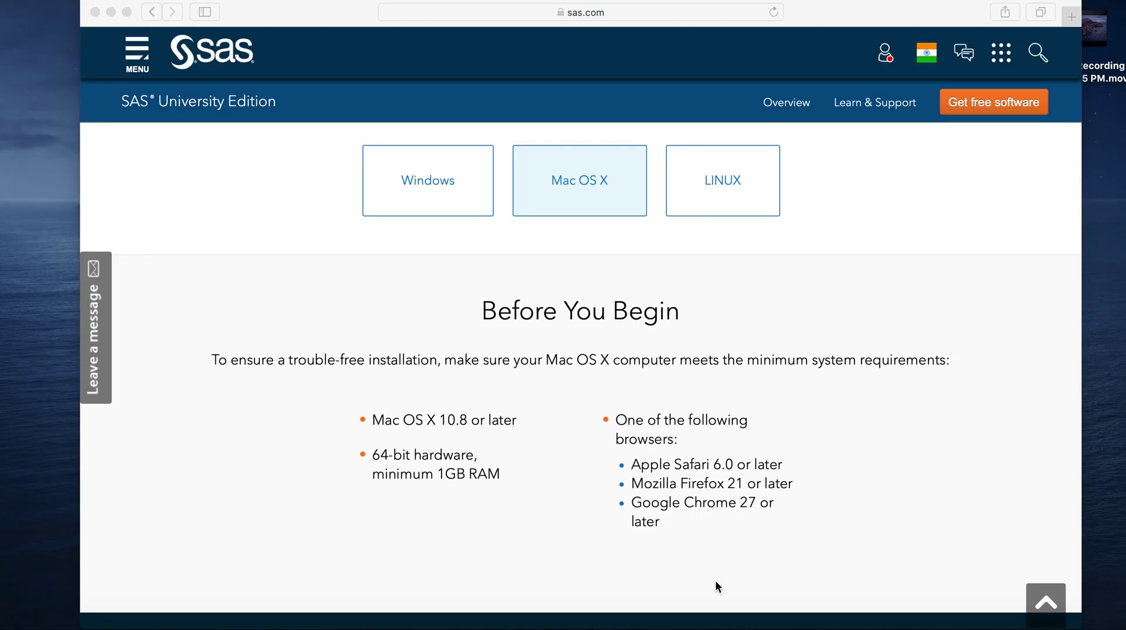
Scroll to the Four-Step Installation Overview (Set Up, Download, Configure, Use) and the PDF download link.
scroll(716, 583, "down", 10)
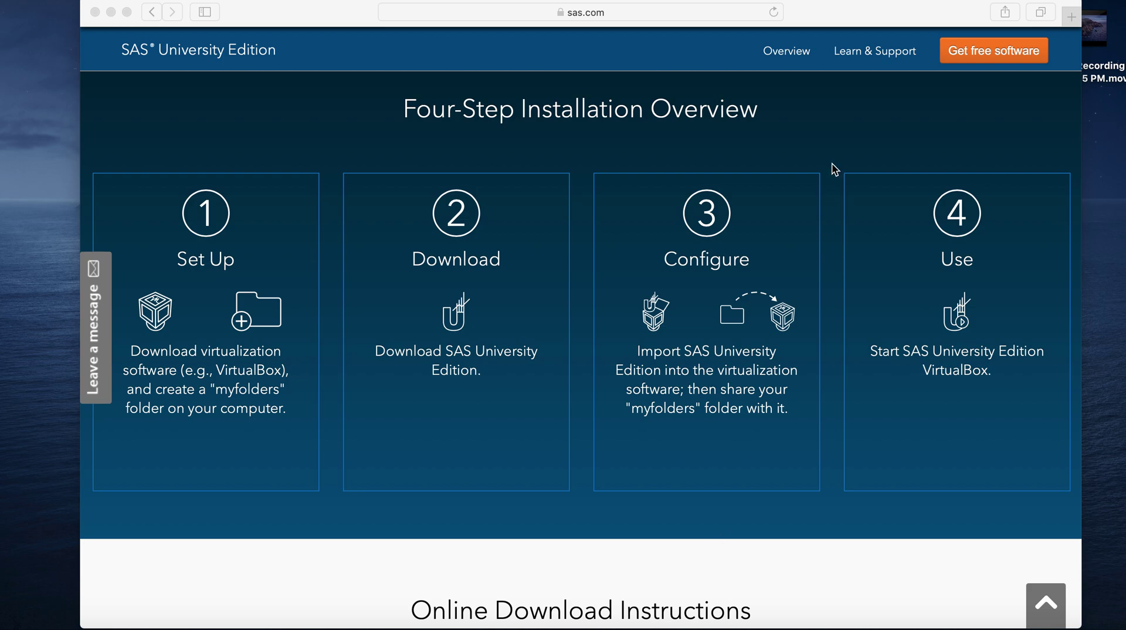
scroll(720, 579, "down", 3)
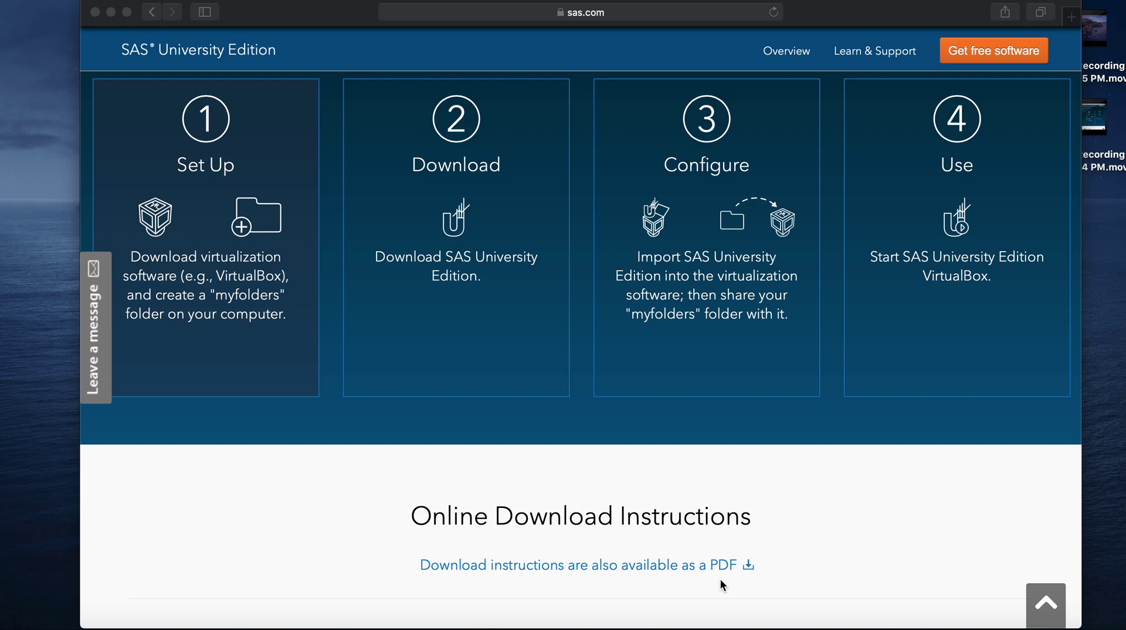
left_click(688, 569)
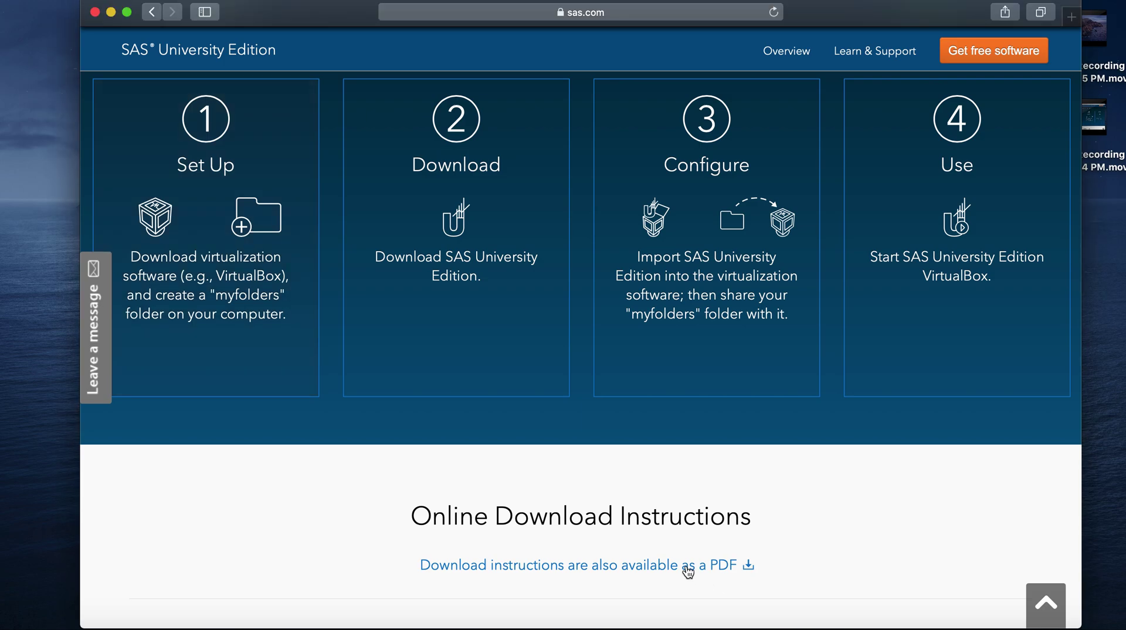
Open the SAS University Edition QuickStart Guide for Oracle VirtualBox PDF and scroll through it.
left_click(687, 567)
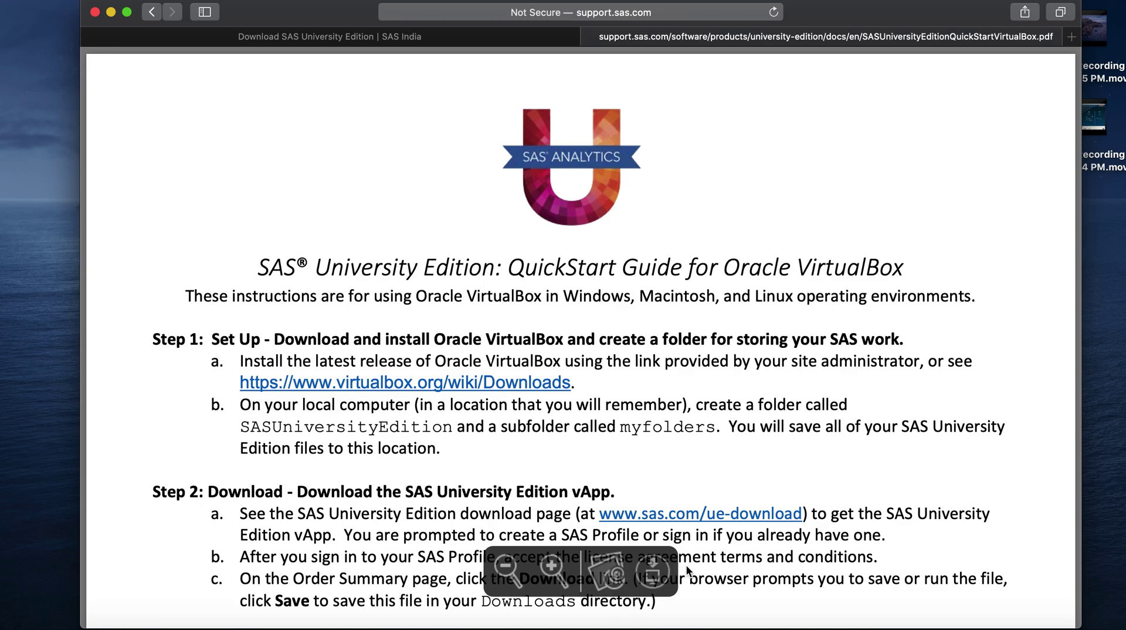
scroll(696, 336, "down", 3)
scroll(696, 337, "down", 15)
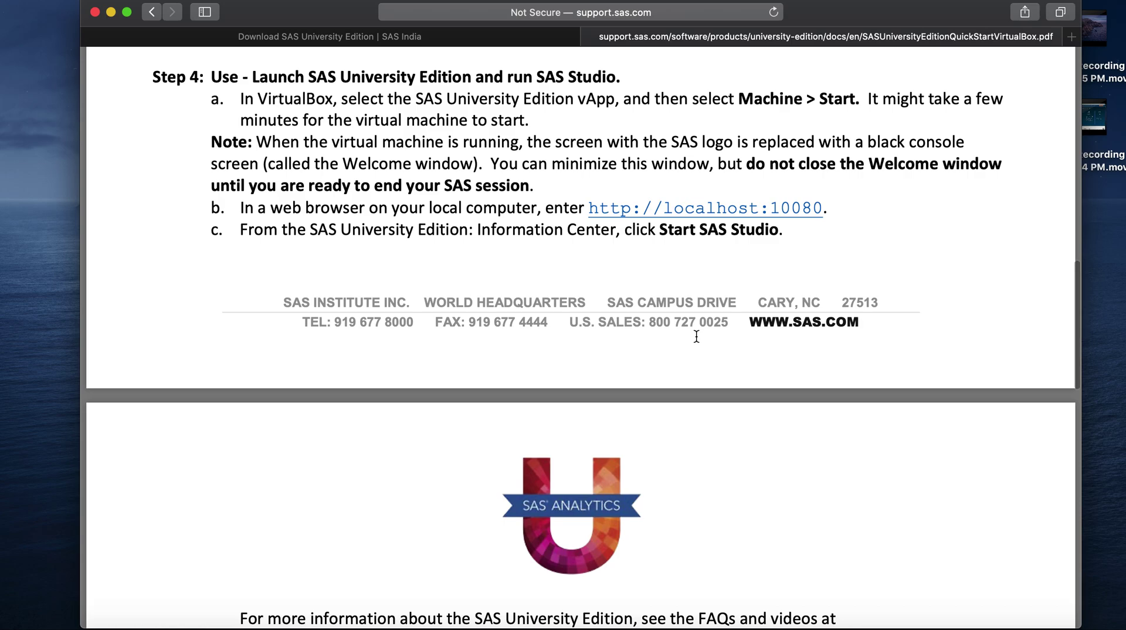
scroll(696, 337, "up", 18)
scroll(697, 336, "up", 2)
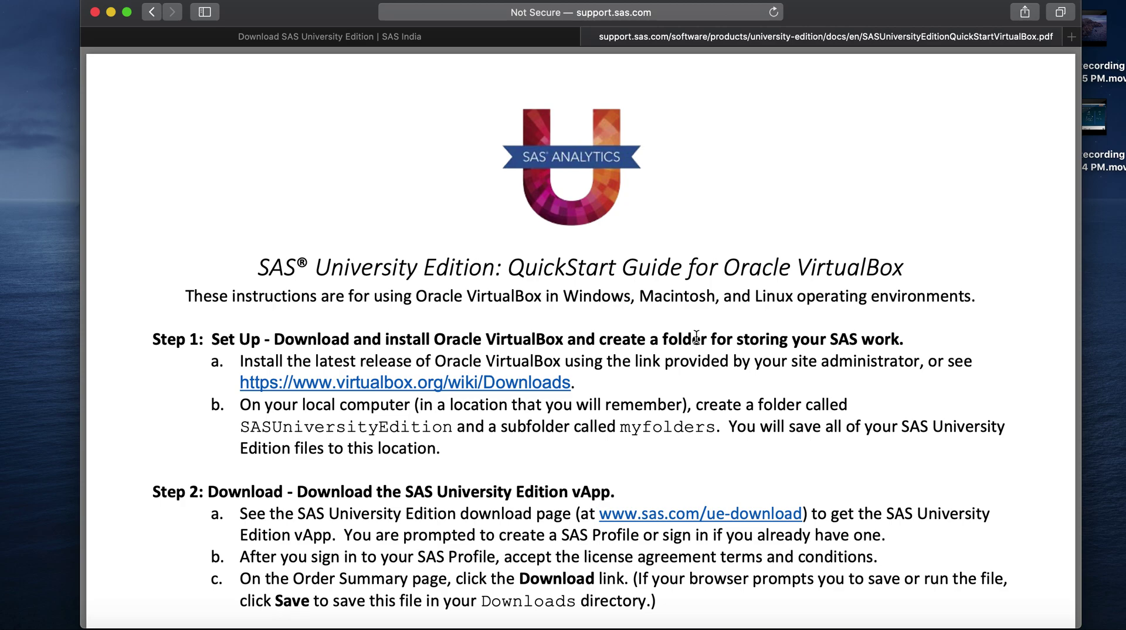
scroll(717, 586, "down", 5)
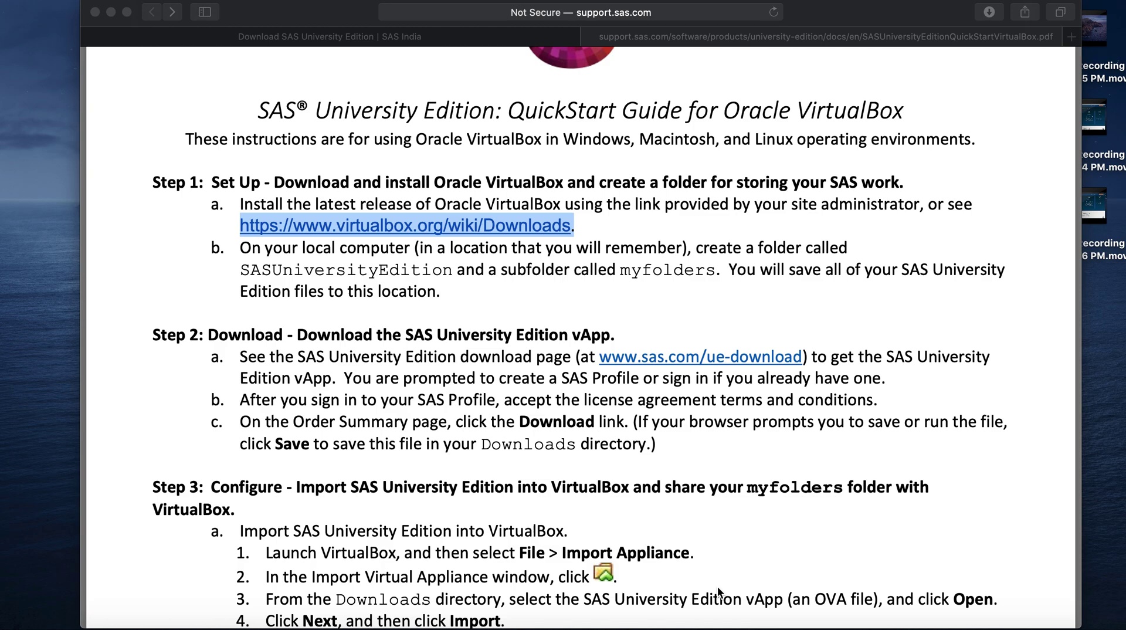
left_click(1074, 39)
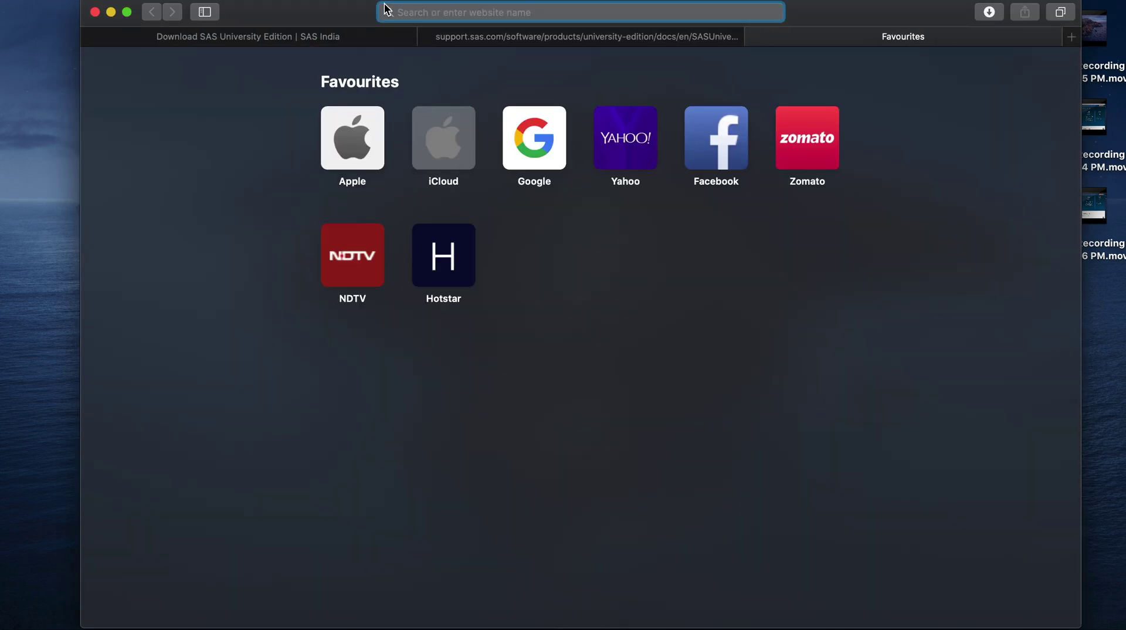
Load the virtualbox.org downloads page, download VirtualBox for OS X hosts, and go back to the QuickStart guide.
type("https://www.virtualbox.org/wiki/Downloads.")
key("BackSpace")
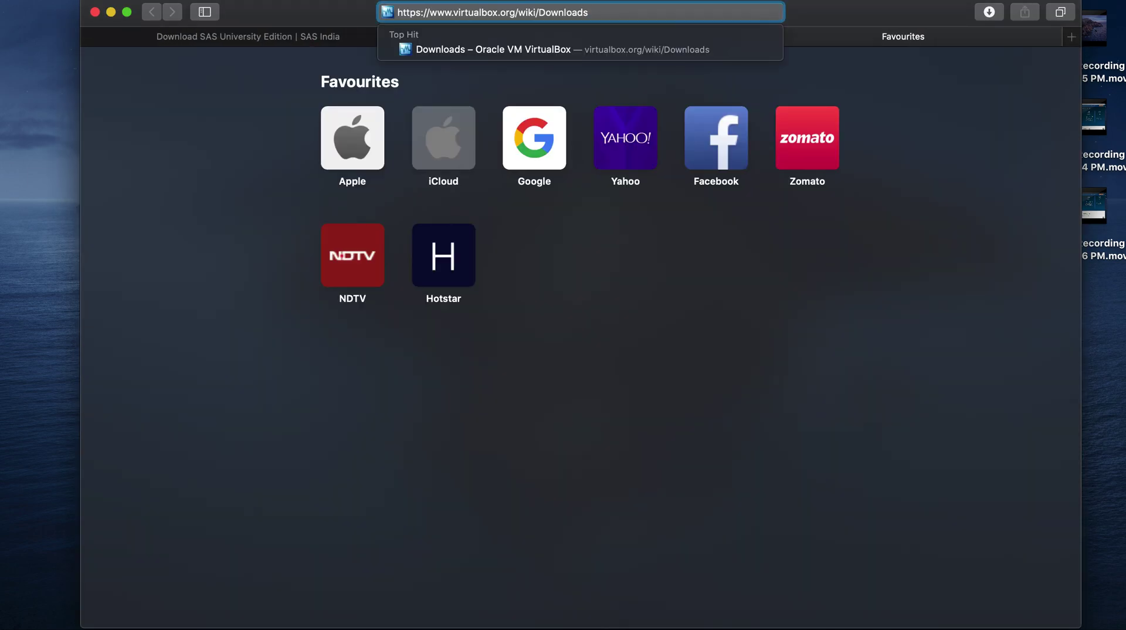
key("Return")
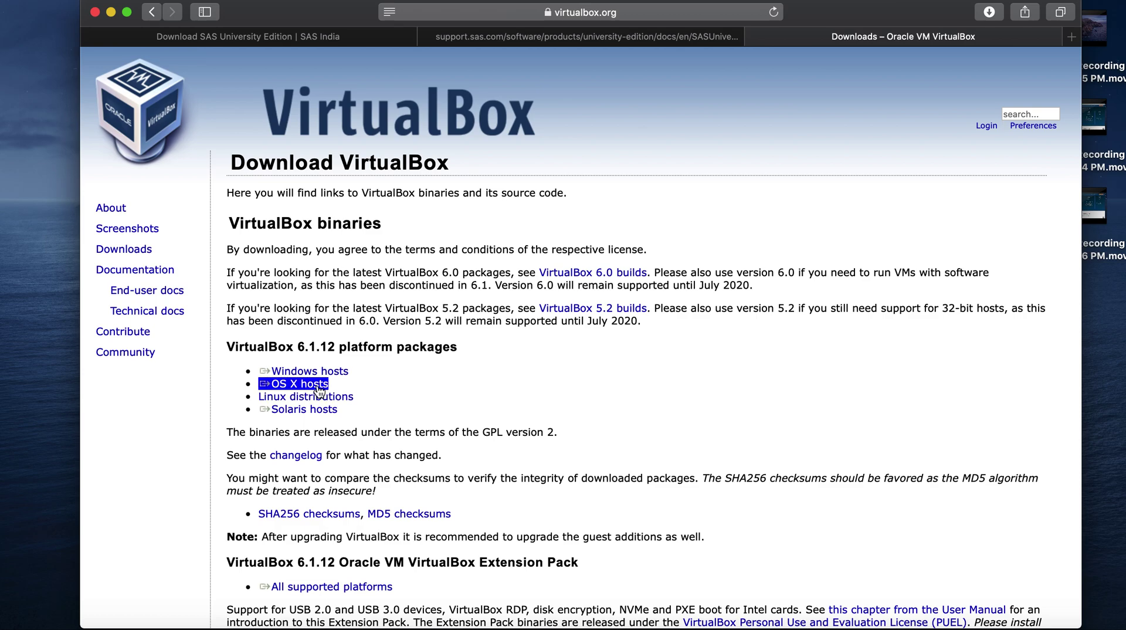
left_click(318, 387)
left_click(499, 39)
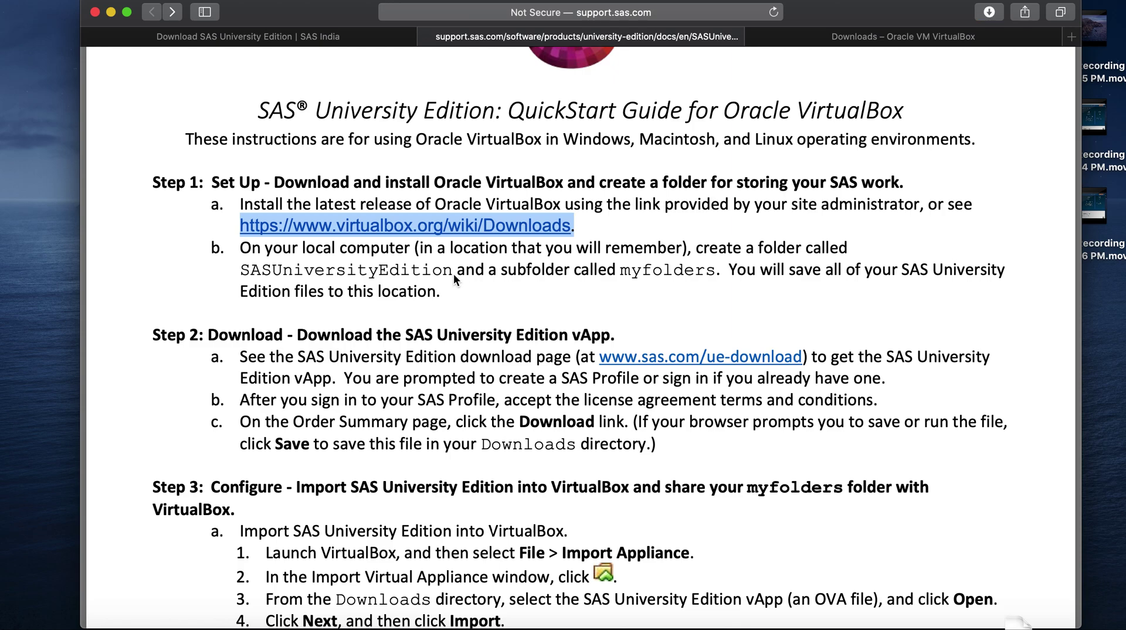
left_click(453, 273)
Copy the name SASUniversityEdition from the guide and create a new folder on the desktop.
left_click_drag(453, 274, 245, 270)
key("super+c")
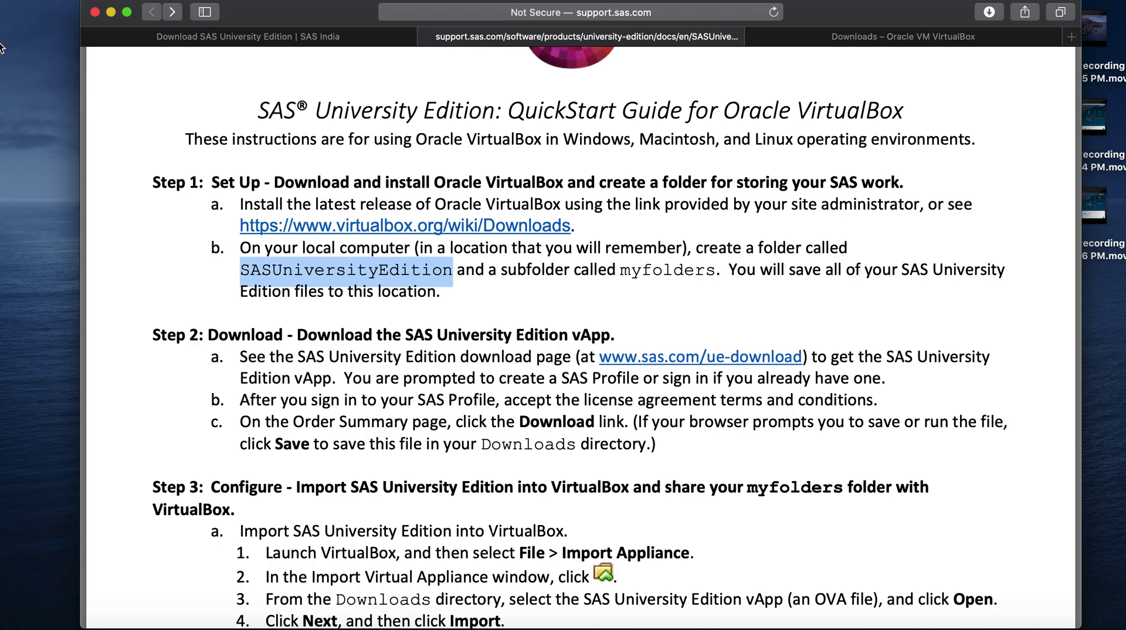
left_click(109, 13)
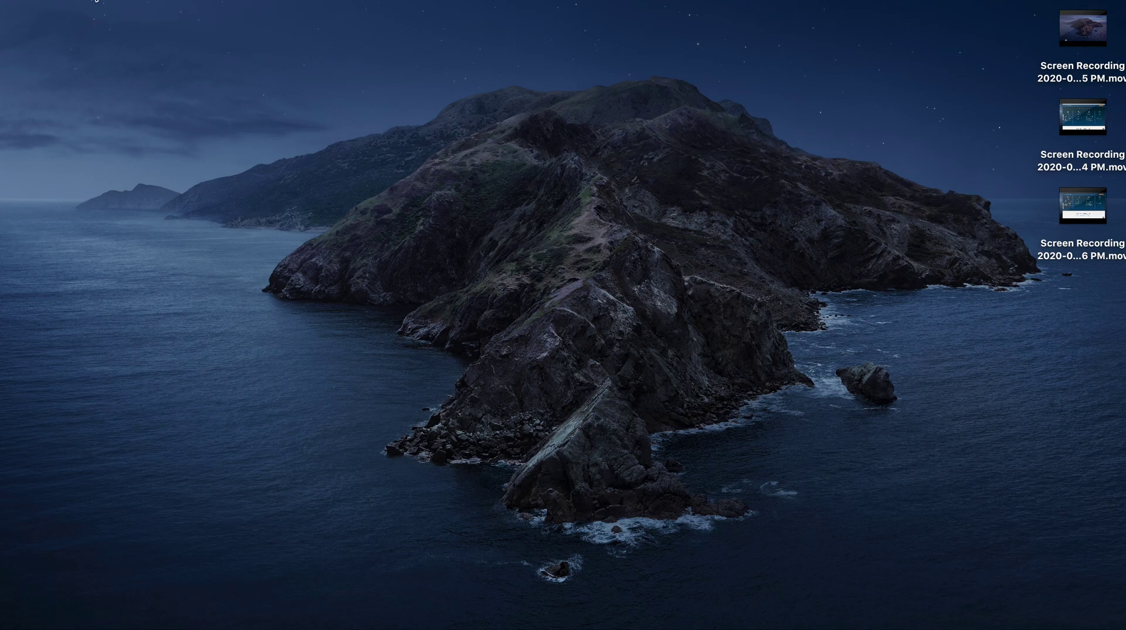
left_click(96, 3)
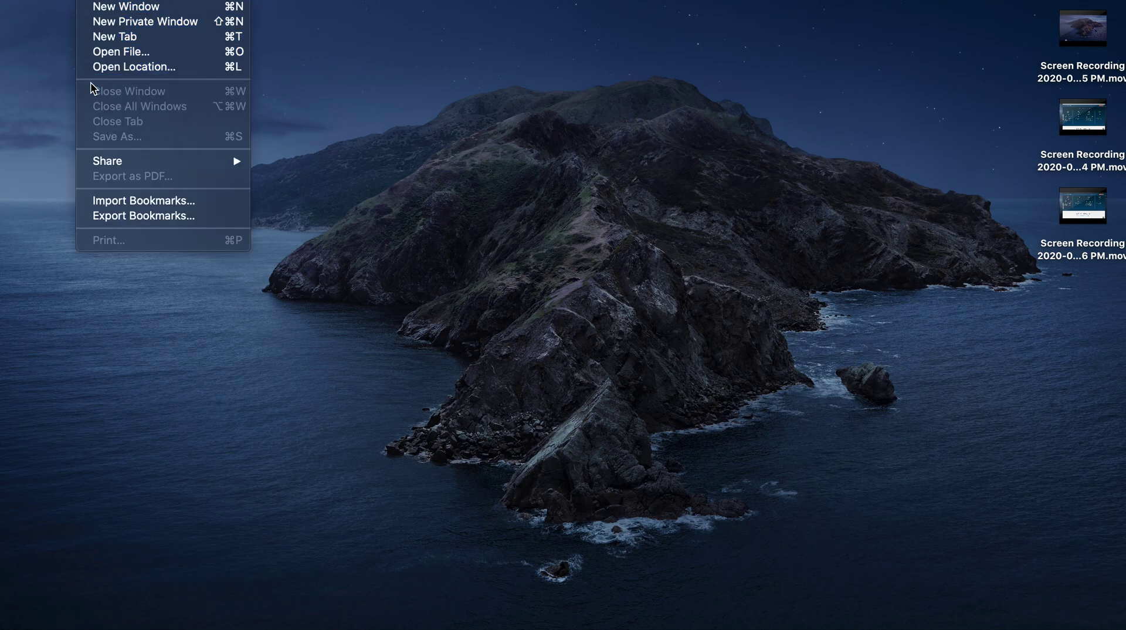
mouse_move(59, 3)
left_click(457, 233)
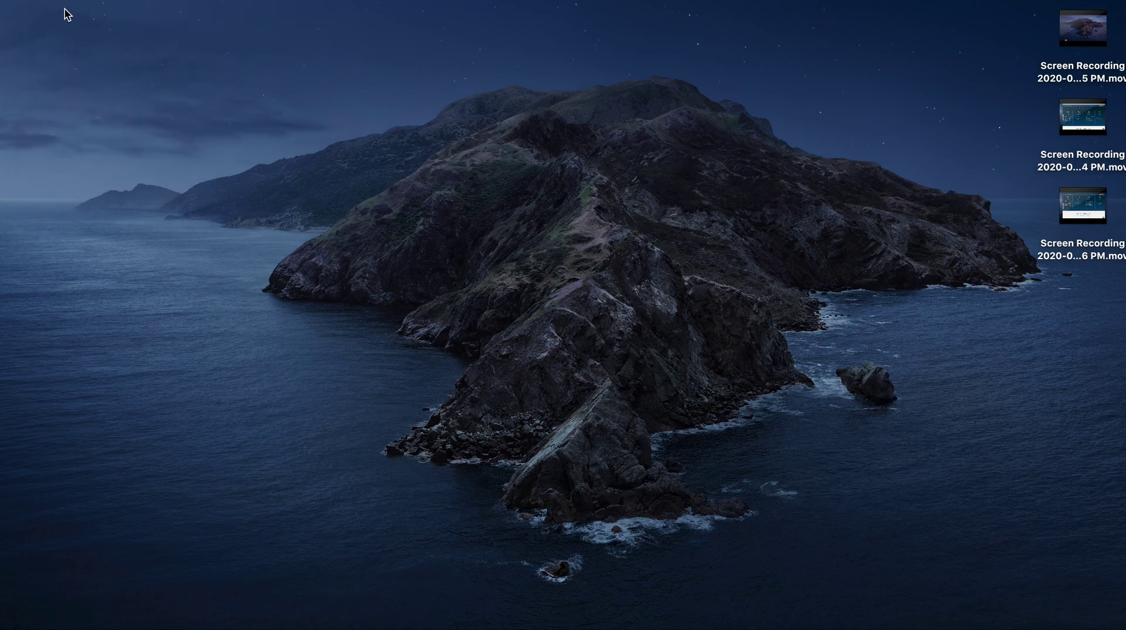
left_click(59, 2)
left_click(434, 230)
left_click(105, 3)
left_click(109, 21)
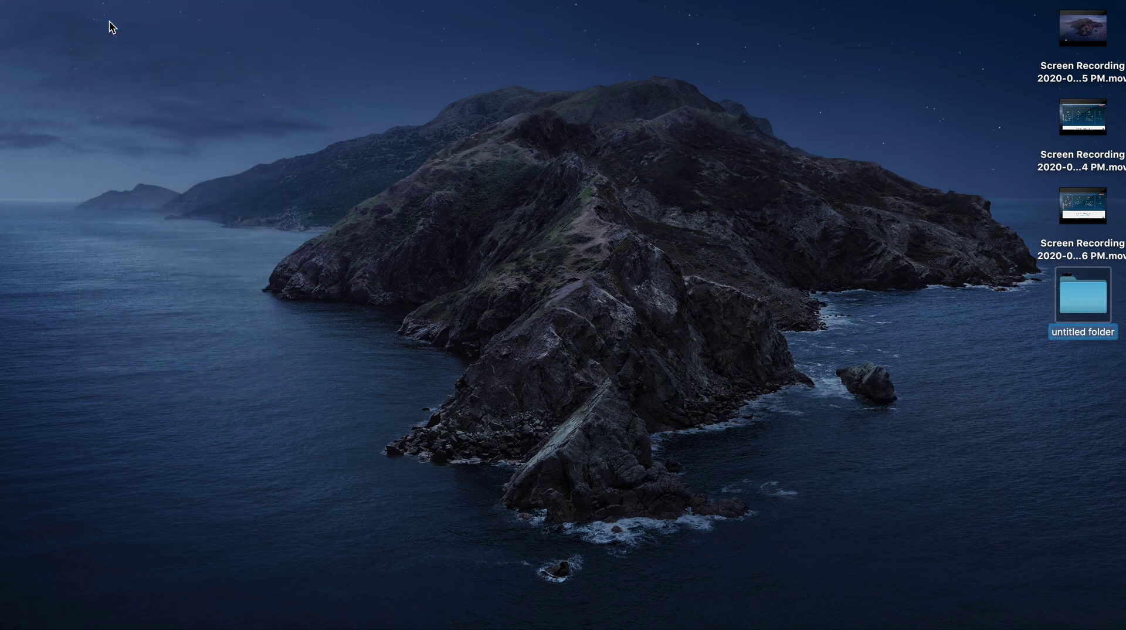
Move the new folder to the top-left, rename it SASUniversityEdition, and restore the SAS guide.
left_click_drag(1106, 309, 81, 78)
double_click(69, 106)
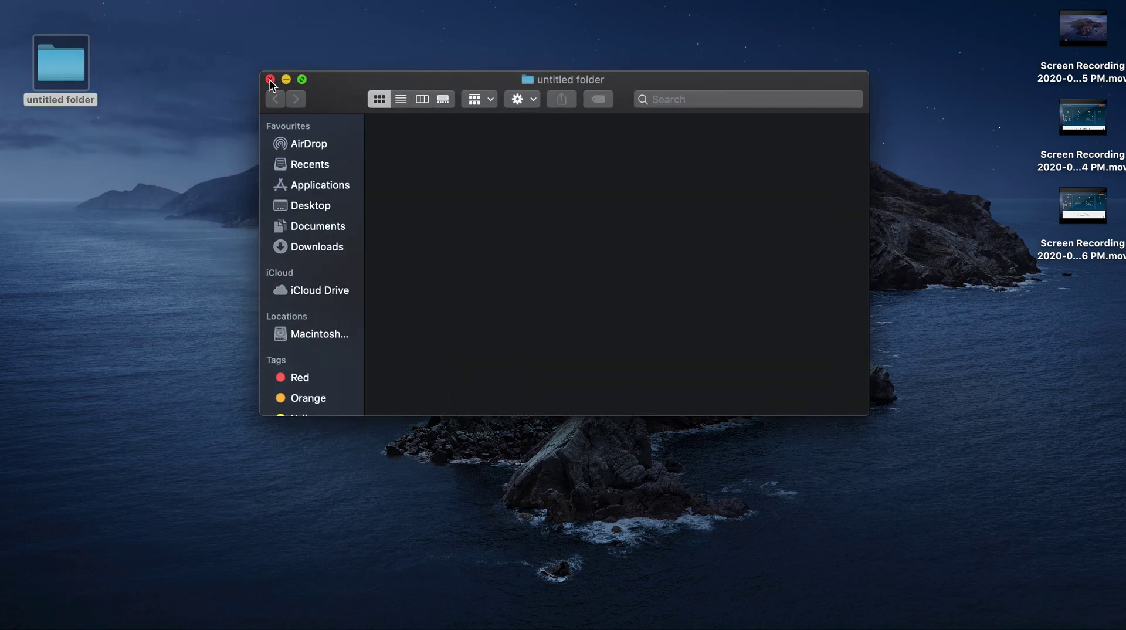
left_click(270, 79)
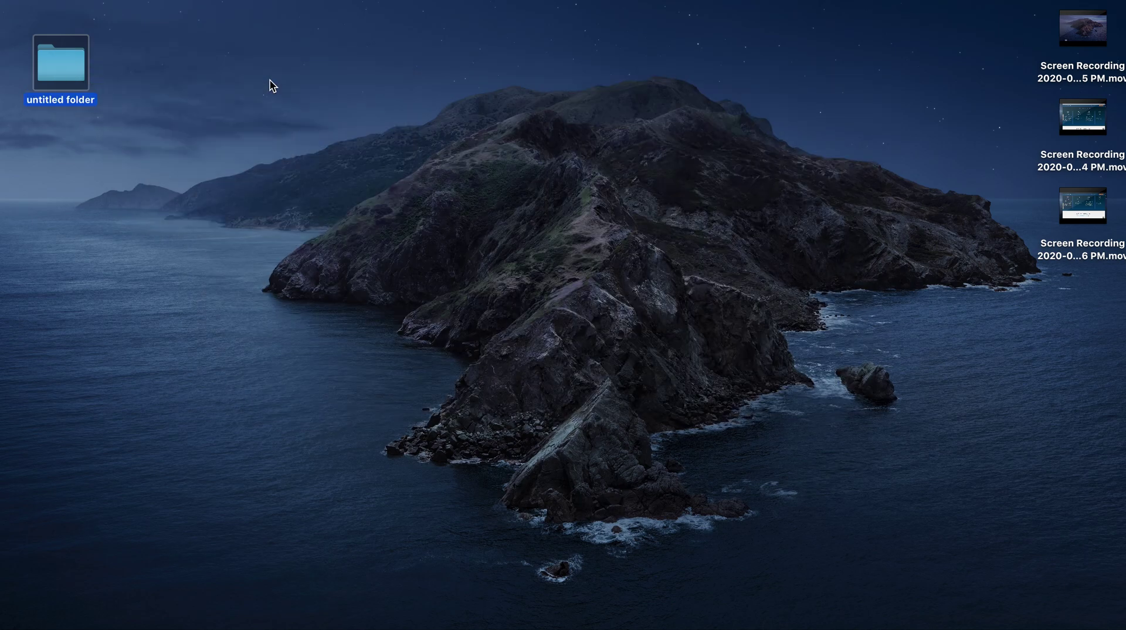
left_click(75, 100)
left_click(75, 100)
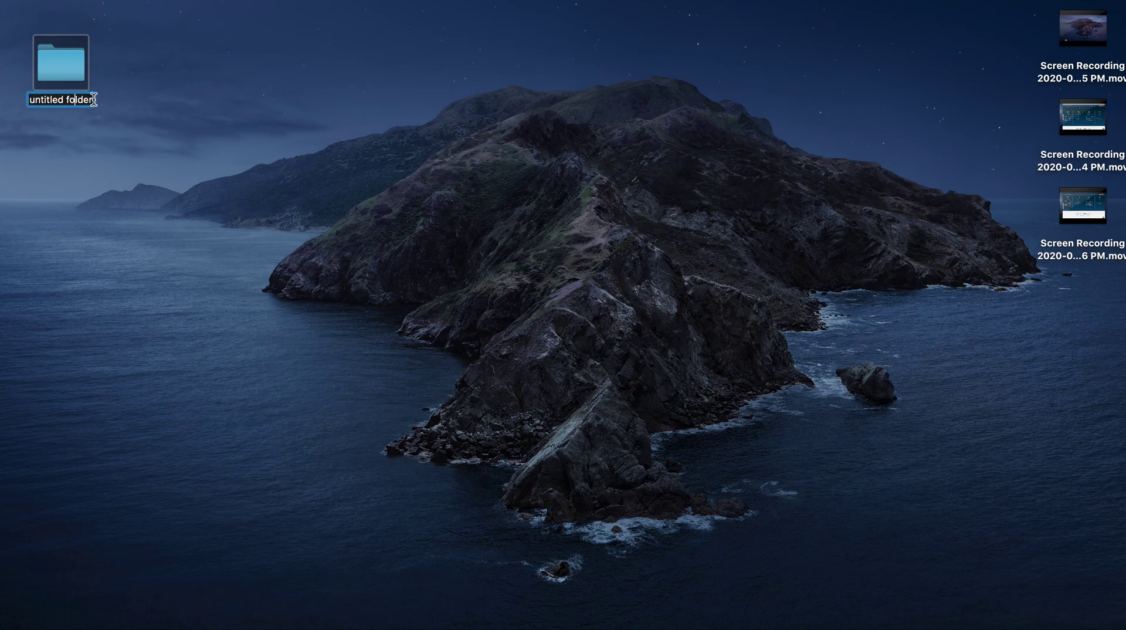
key("BackSpace")
key("BackSpace")
key("BackSpace")
key("BackSpace")
key("BackSpace")
key("BackSpace")
key("BackSpace")
key("BackSpace")
key("BackSpace")
key("BackSpace")
key("BackSpace")
key("BackSpace")
key("BackSpace")
key("BackSpace")
key("BackSpace")
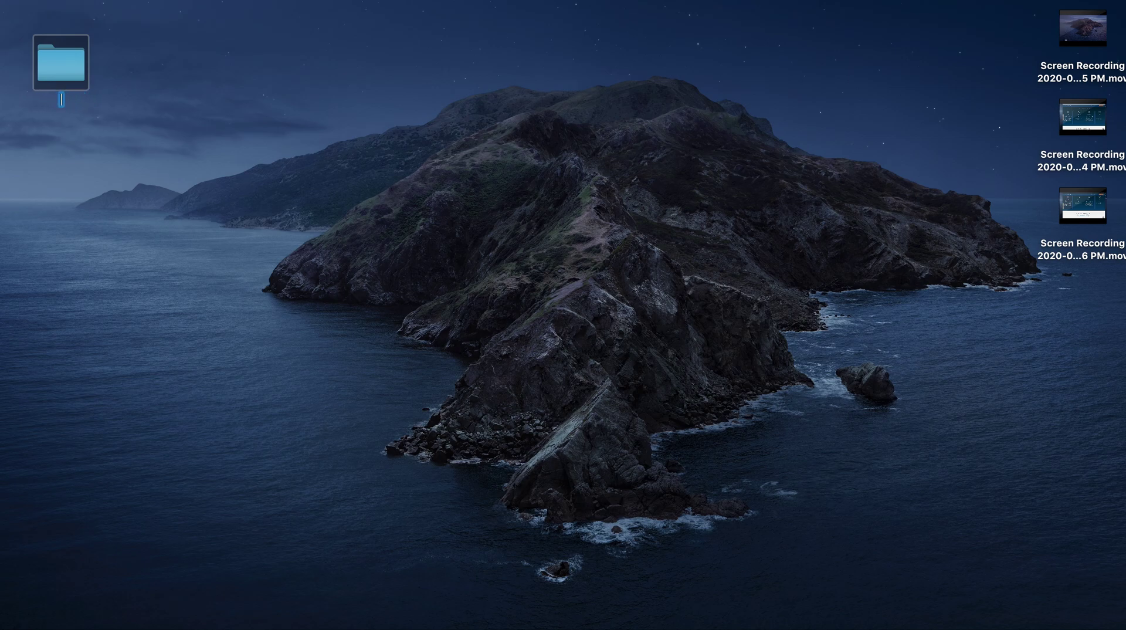
key("super+v")
key("Return")
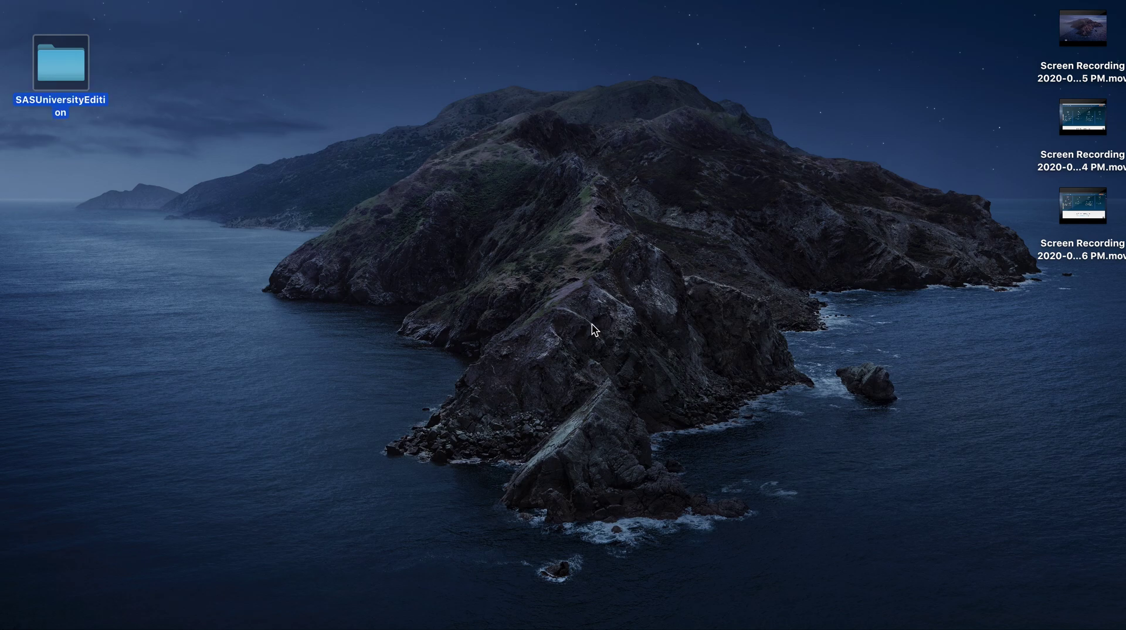
left_click(1020, 622)
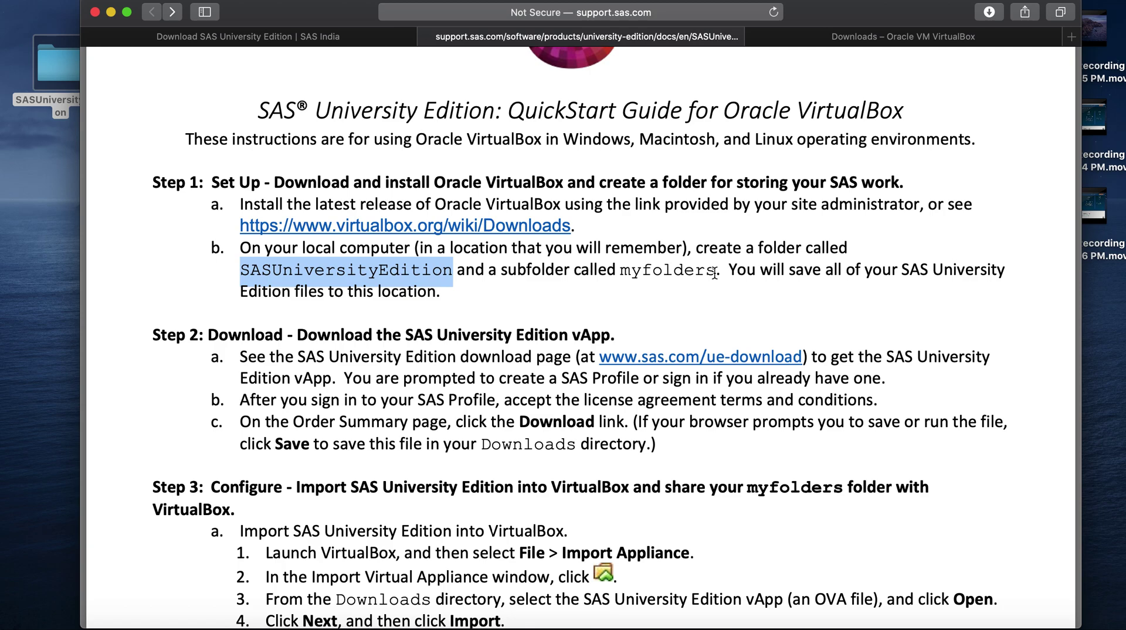
Add a subfolder named myfolders inside SASUniversityEdition, then return to Safari's SAS Profile page.
left_click_drag(716, 271, 623, 272)
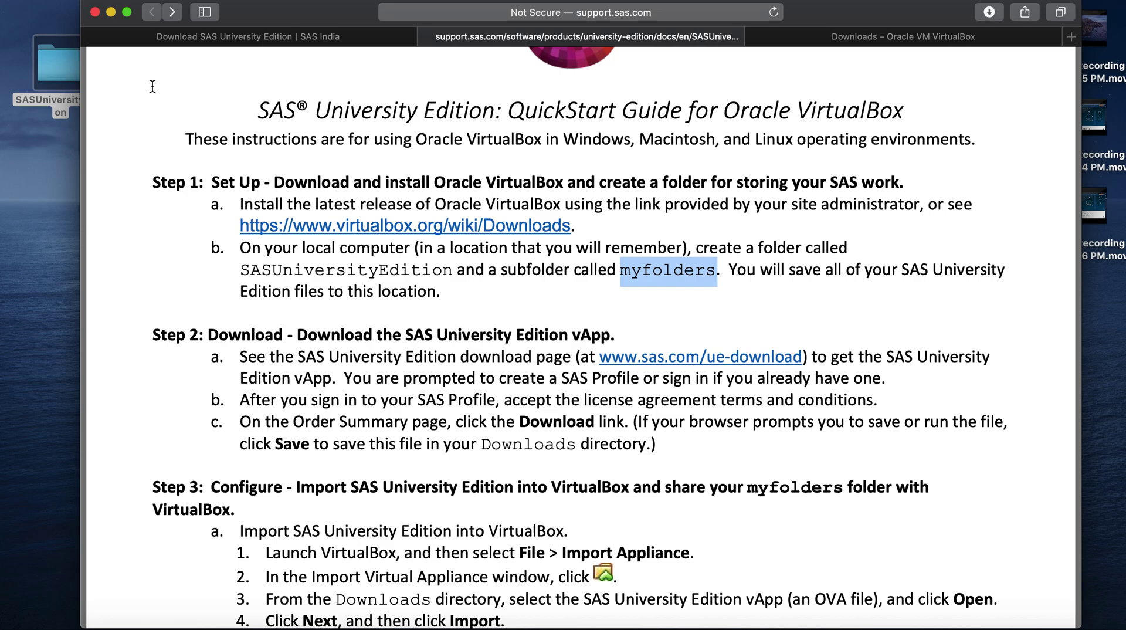
left_click(60, 79)
double_click(60, 79)
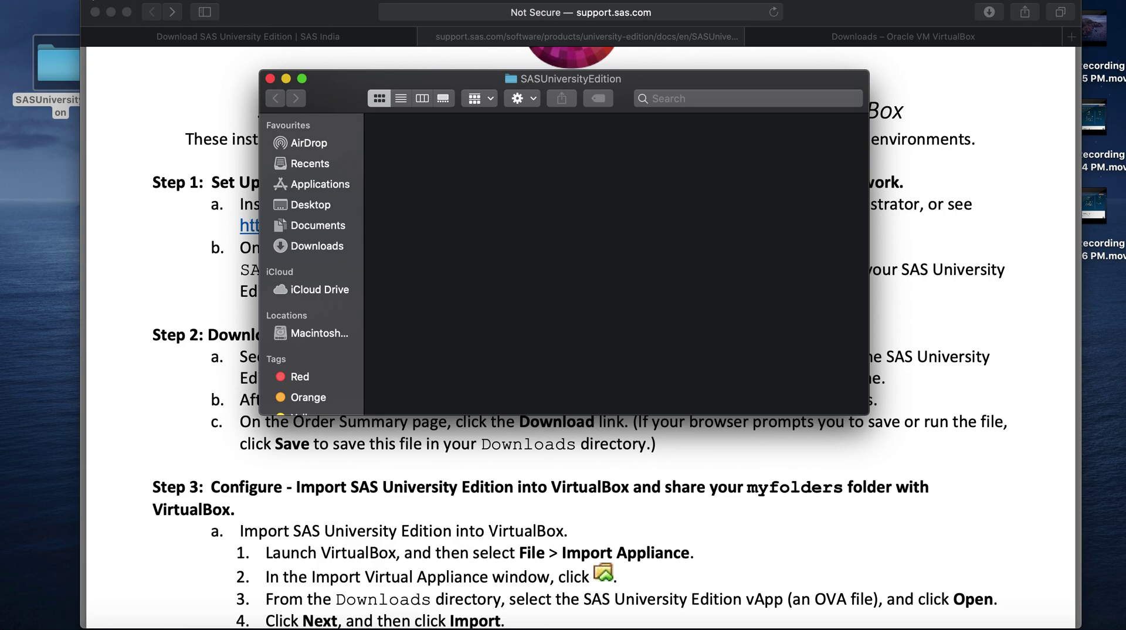
left_click(99, 2)
left_click(101, 22)
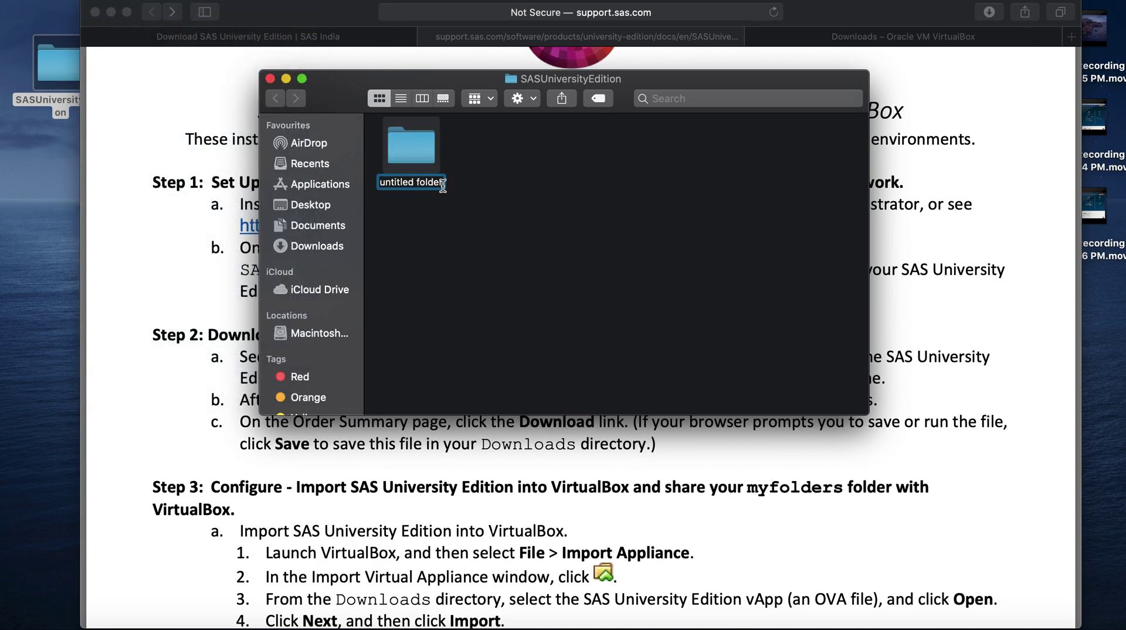
key("BackSpace")
key("BackSpace")
key("BackSpace")
key("BackSpace")
key("BackSpace")
key("BackSpace")
key("BackSpace")
key("BackSpace")
key("BackSpace")
key("BackSpace")
key("BackSpace")
key("BackSpace")
key("BackSpace")
key("BackSpace")
key("BackSpace")
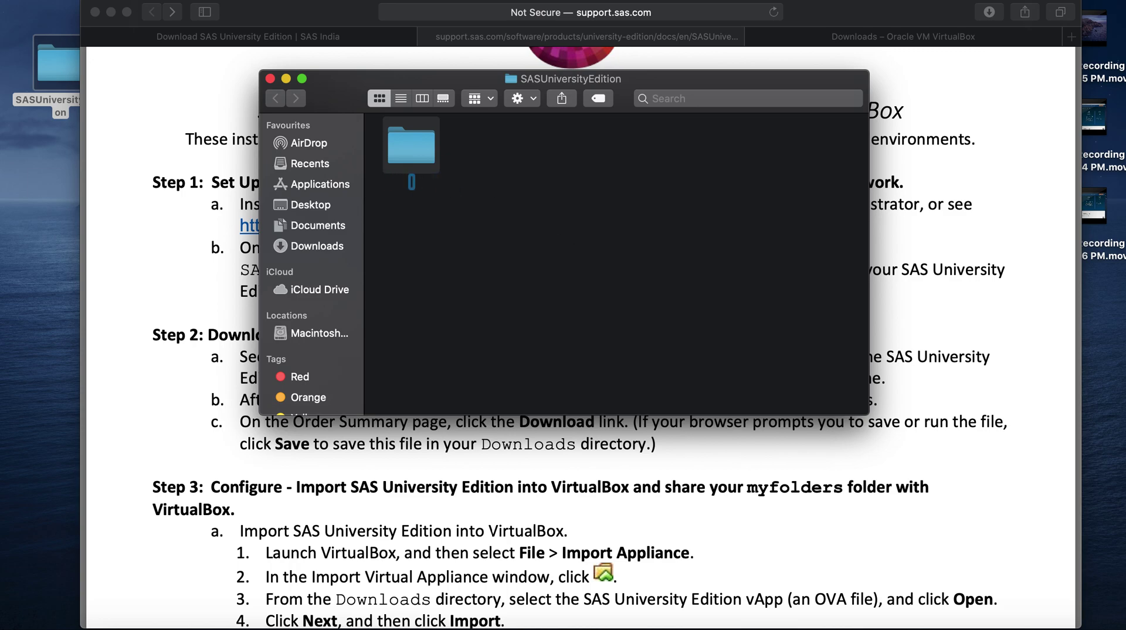
type("myfolders")
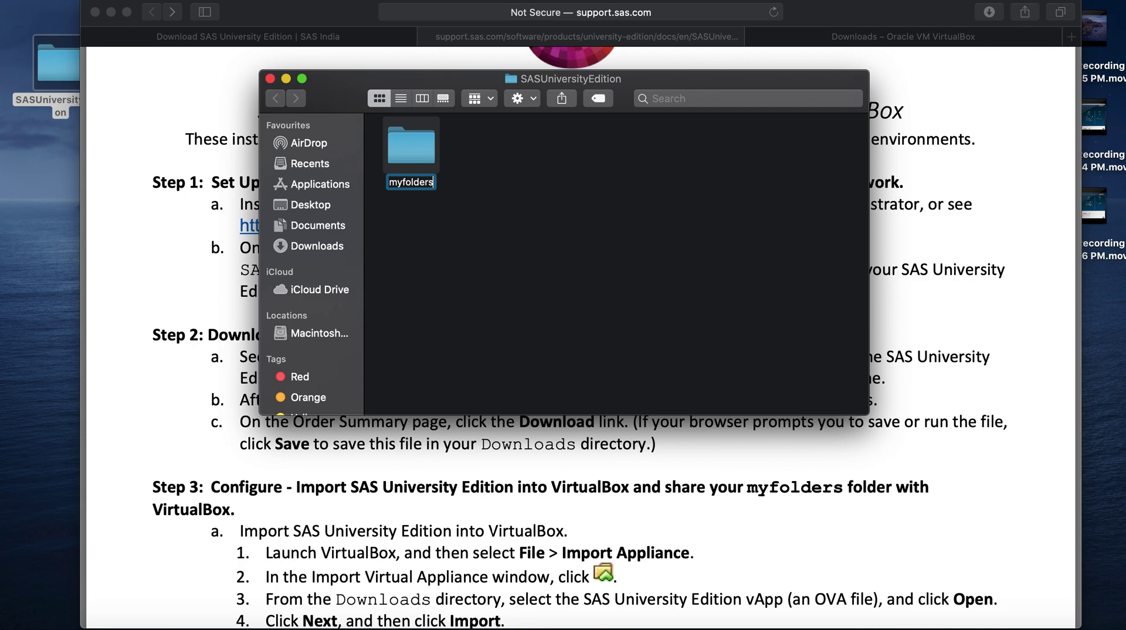
key("Return")
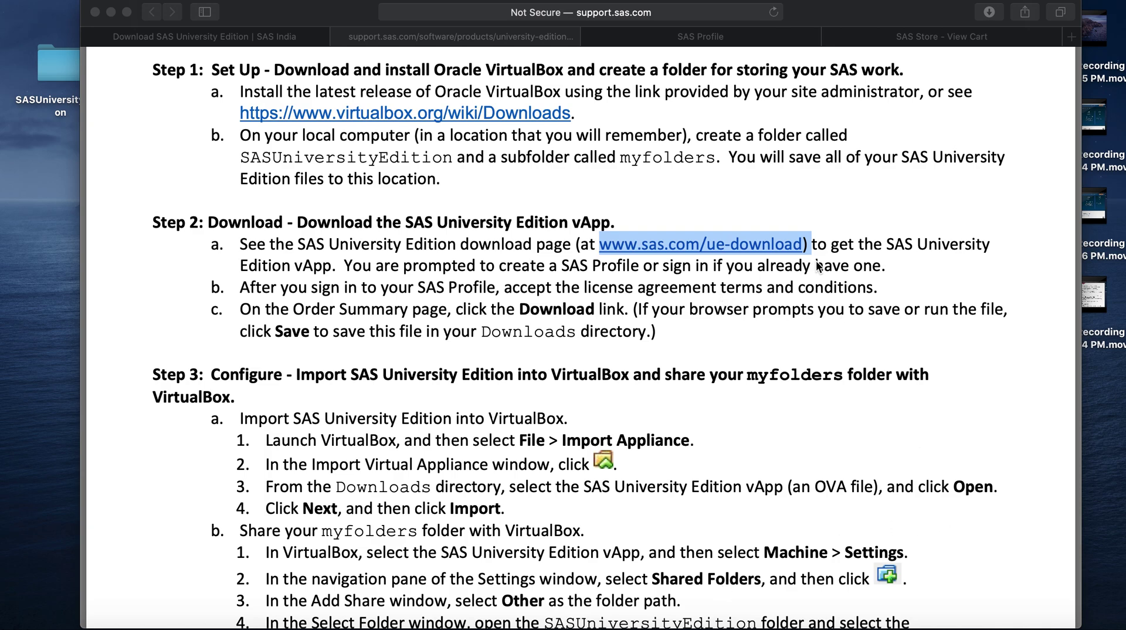
left_click(740, 36)
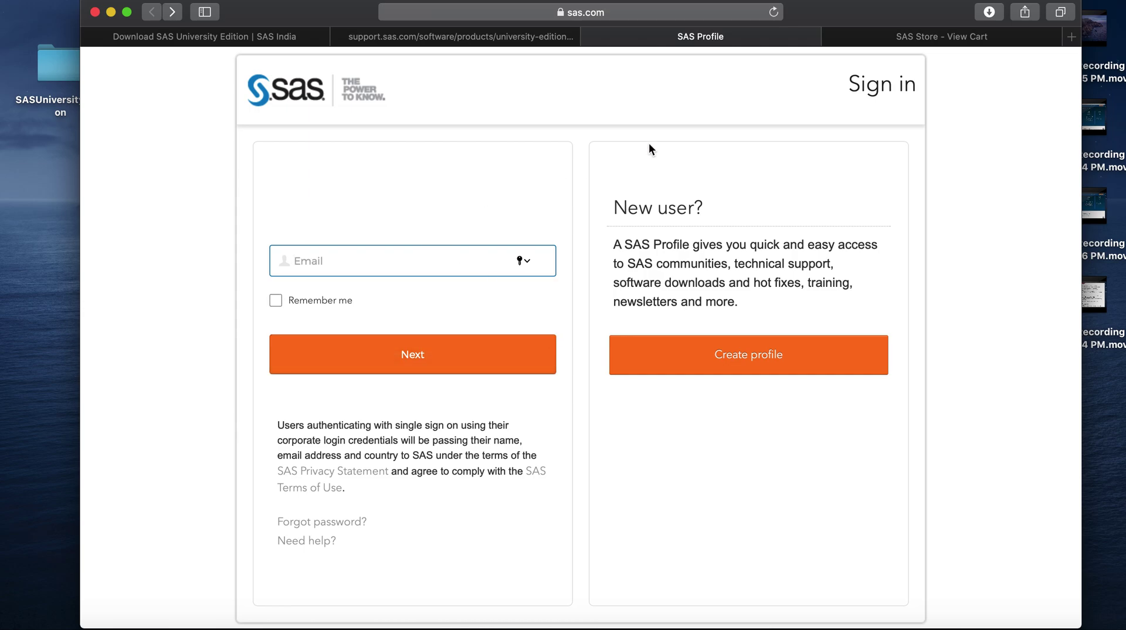
Switch to the SAS Store cart tab showing SAS University Edition for VirtualBox at 0.00 USD.
left_click(923, 39)
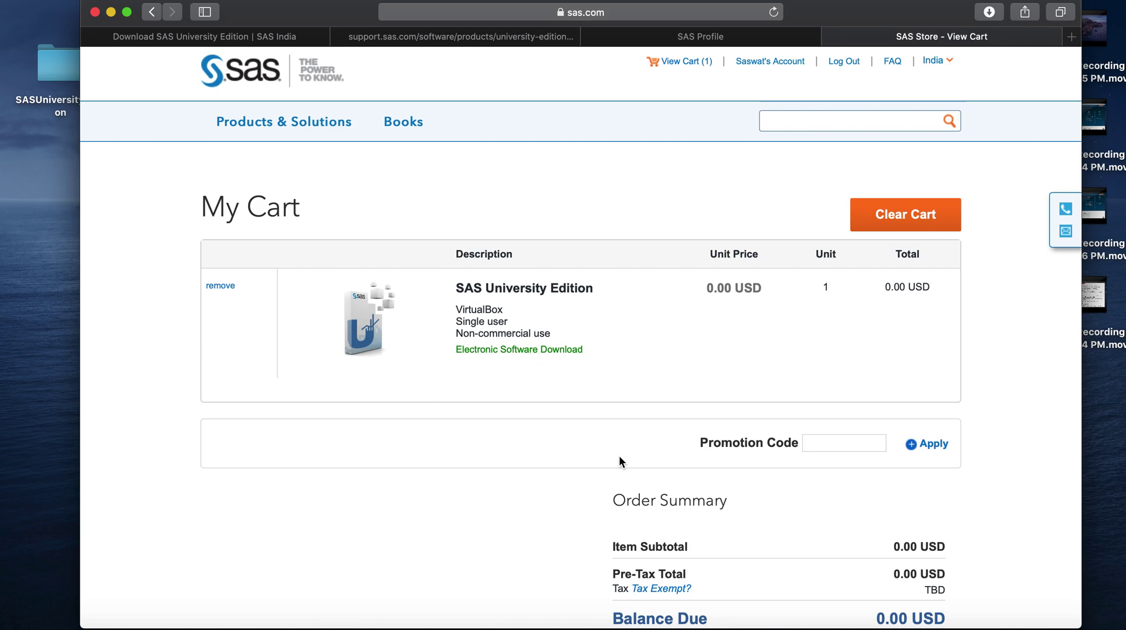
scroll(618, 455, "down", 10)
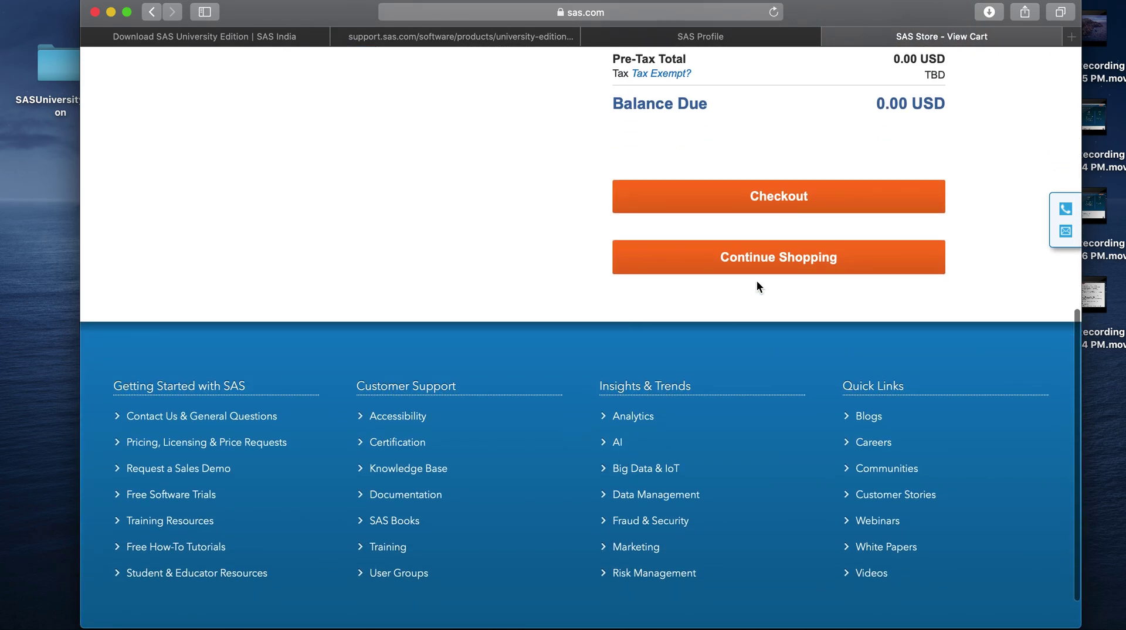
Check out the free SAS University Edition order from the cart.
left_click(770, 197)
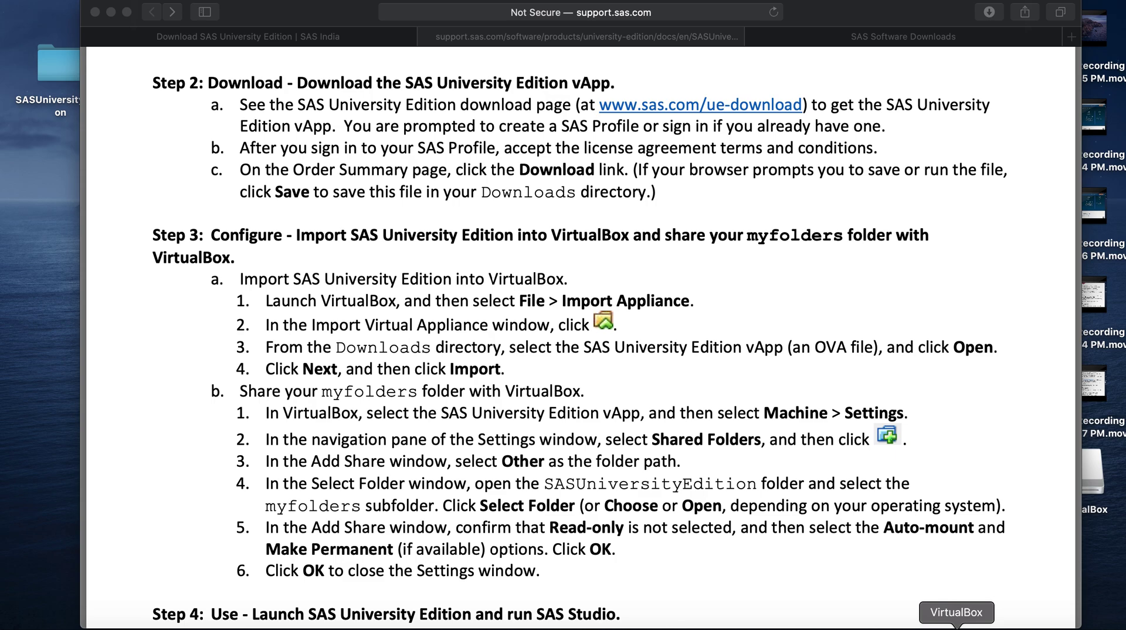
Launch VirtualBox and open the appliance import dialog with Local File System as source.
left_click(957, 629)
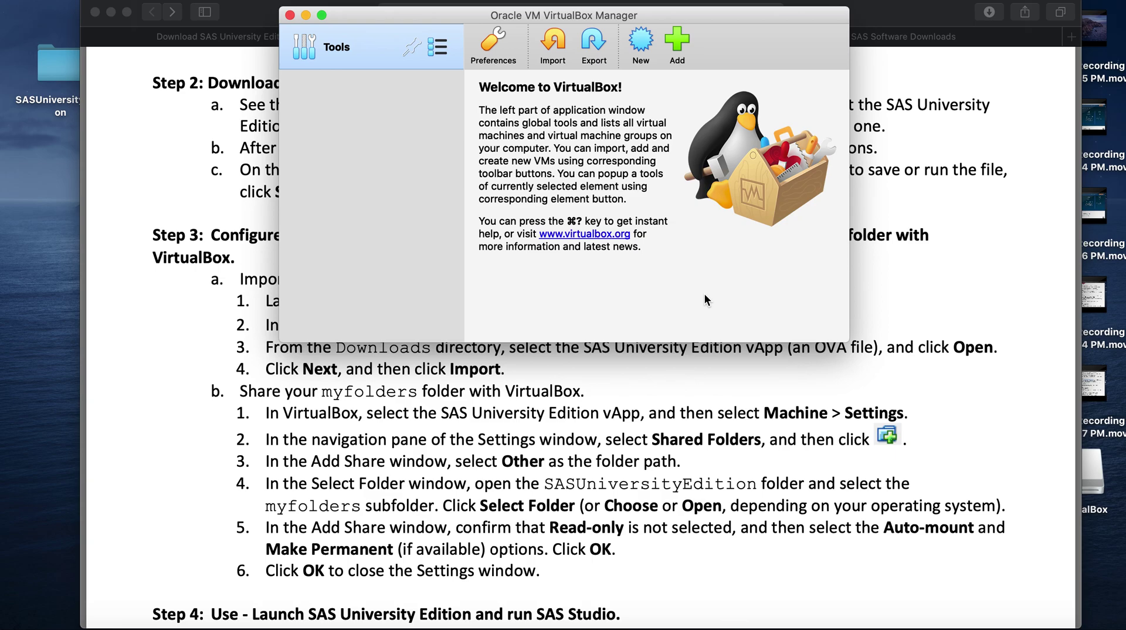
left_click(552, 48)
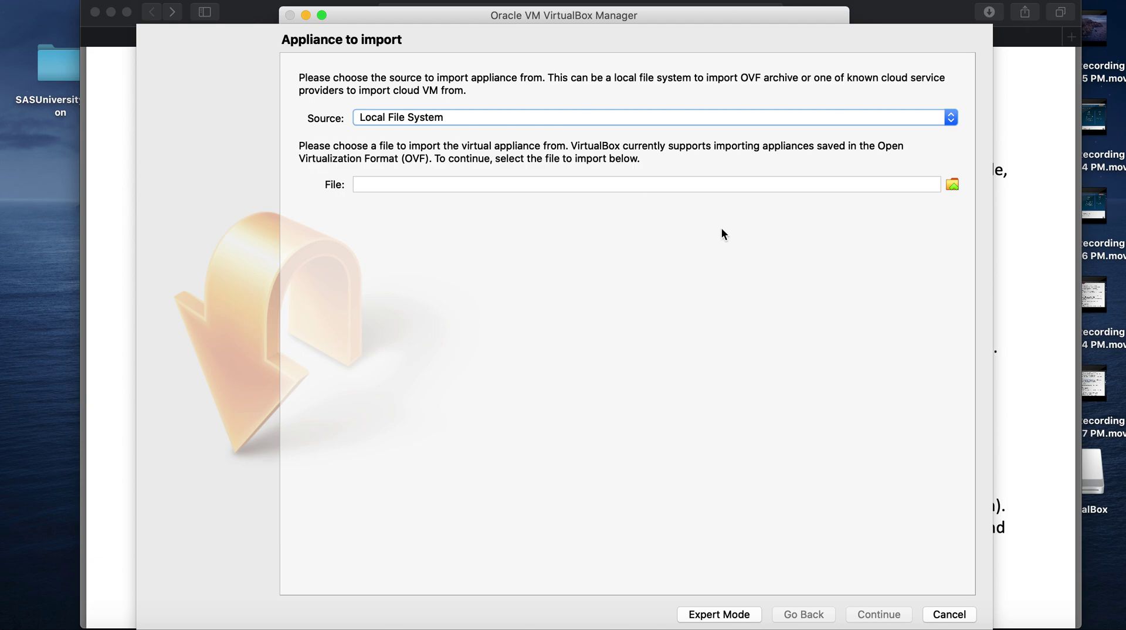
Import the SAS University Edition .ova appliance from Downloads into VirtualBox with default settings.
left_click(952, 185)
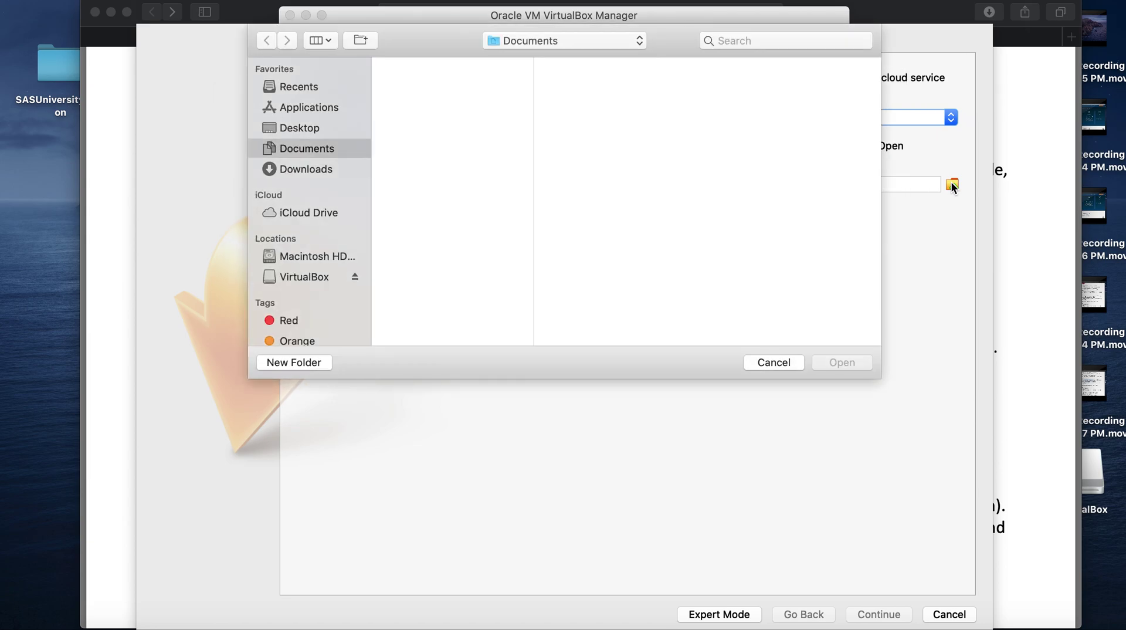
left_click(293, 170)
left_click(472, 65)
left_click(852, 364)
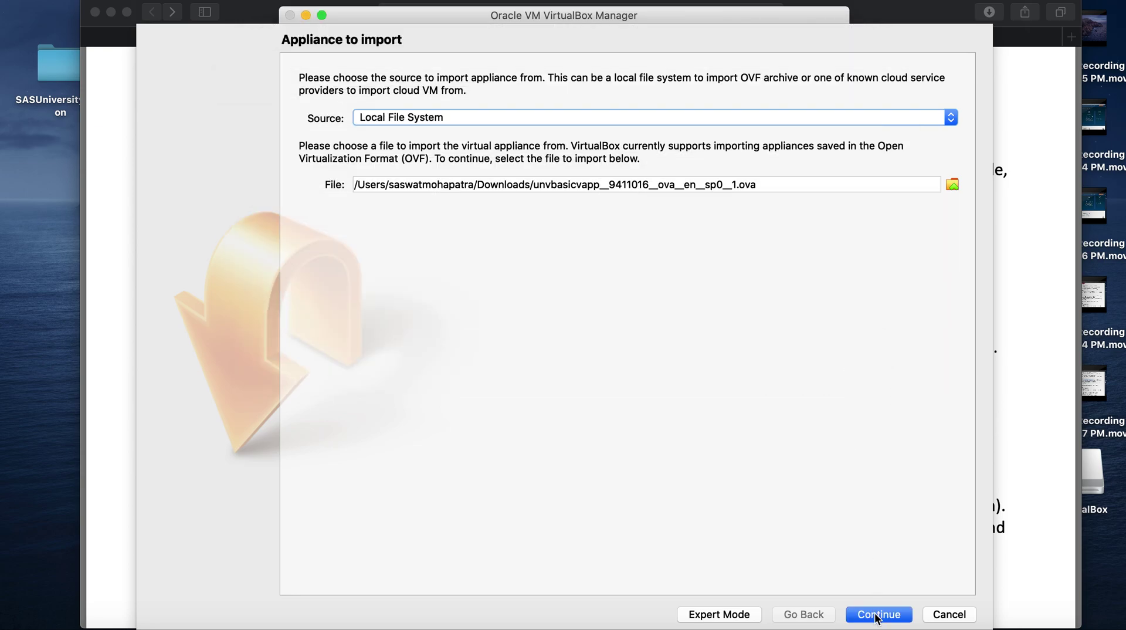
left_click(876, 614)
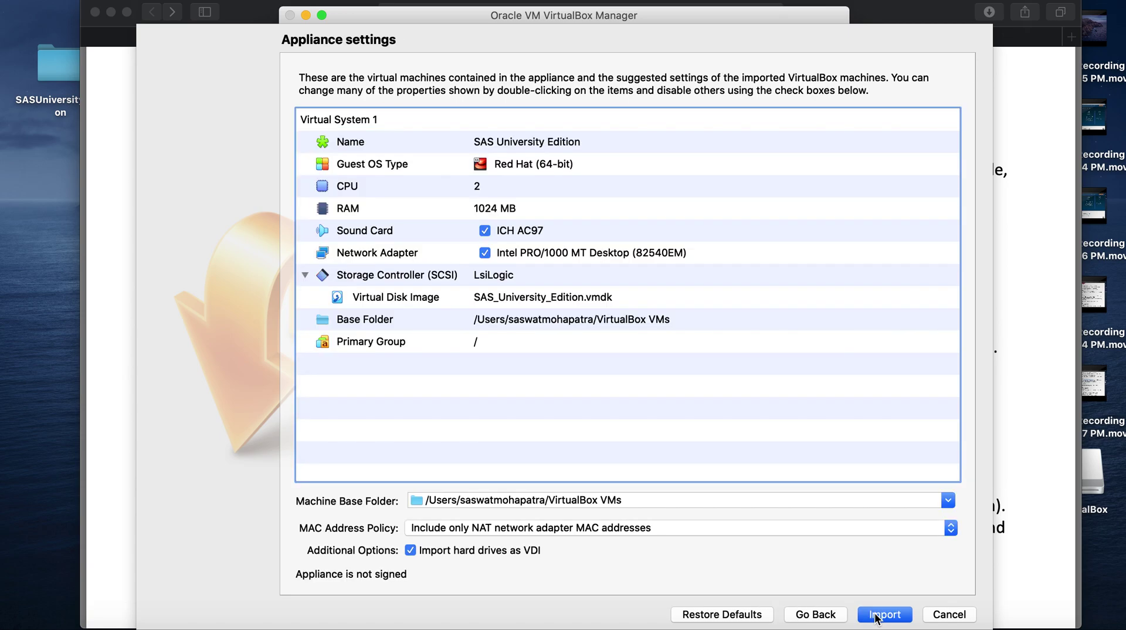
left_click(875, 616)
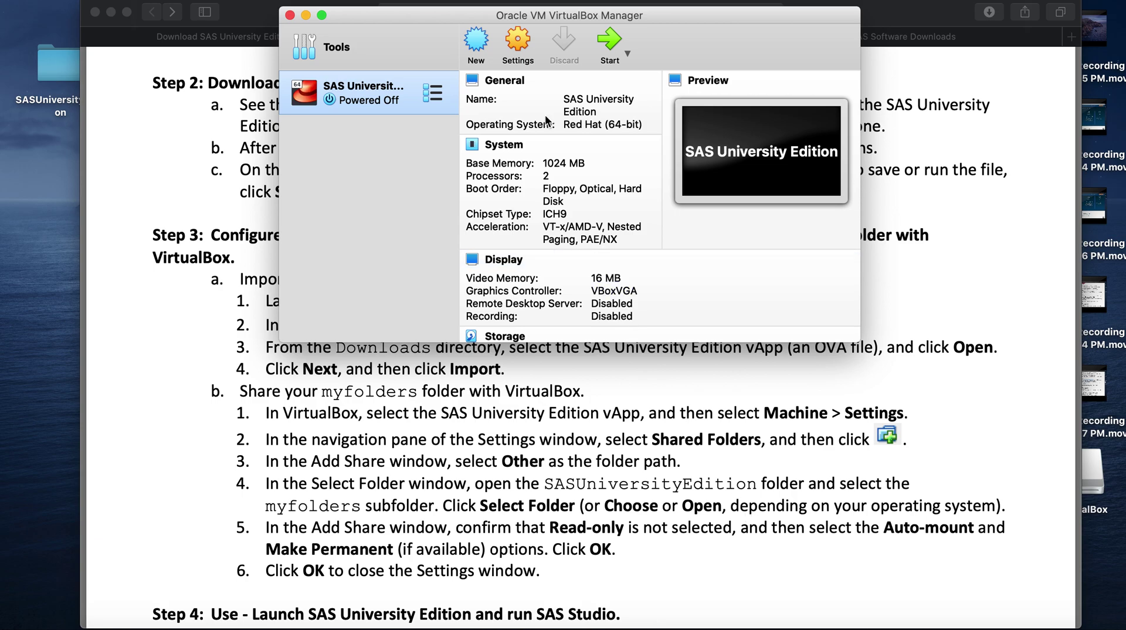
Open the SAS University Edition machine's settings on the empty Shared Folders page.
left_click(519, 41)
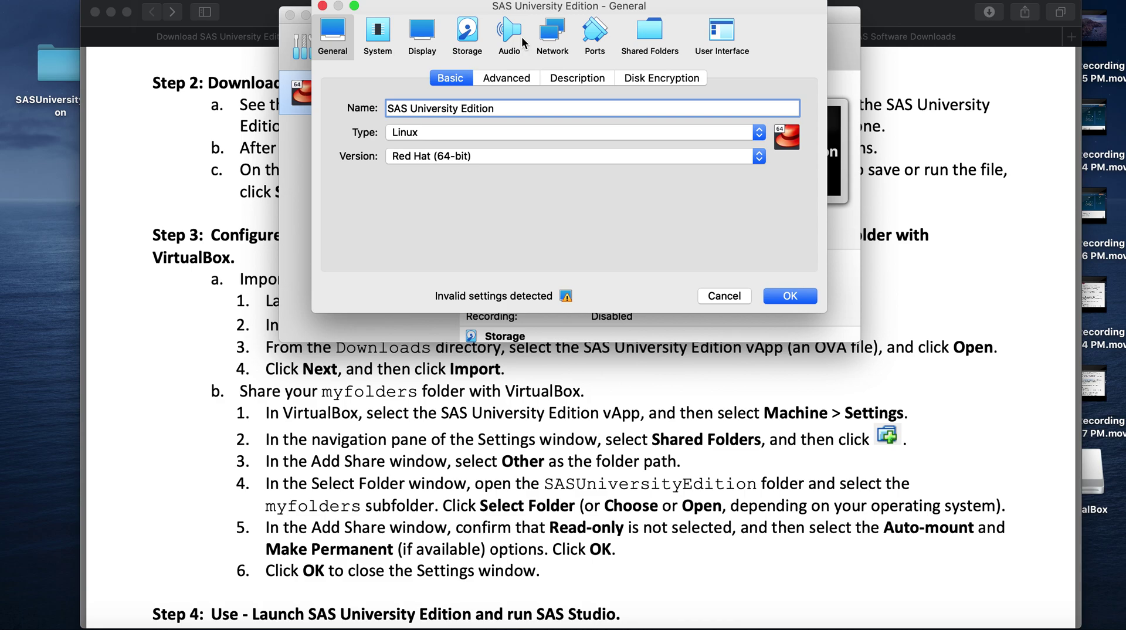
left_click(741, 296)
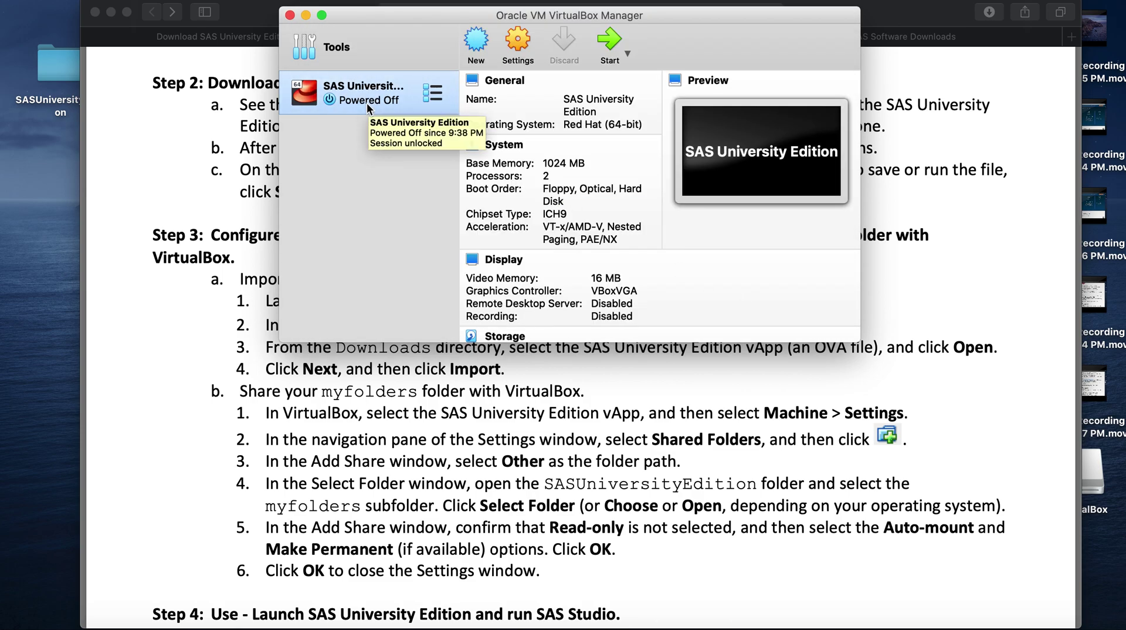
left_click(628, 52)
left_click(517, 41)
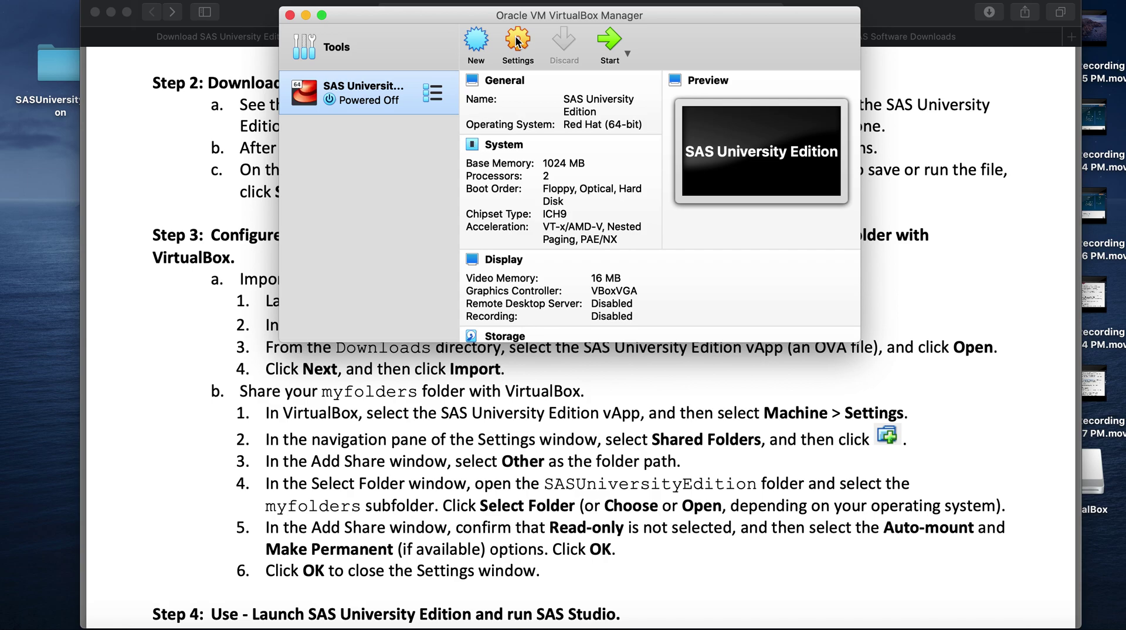
left_click(517, 41)
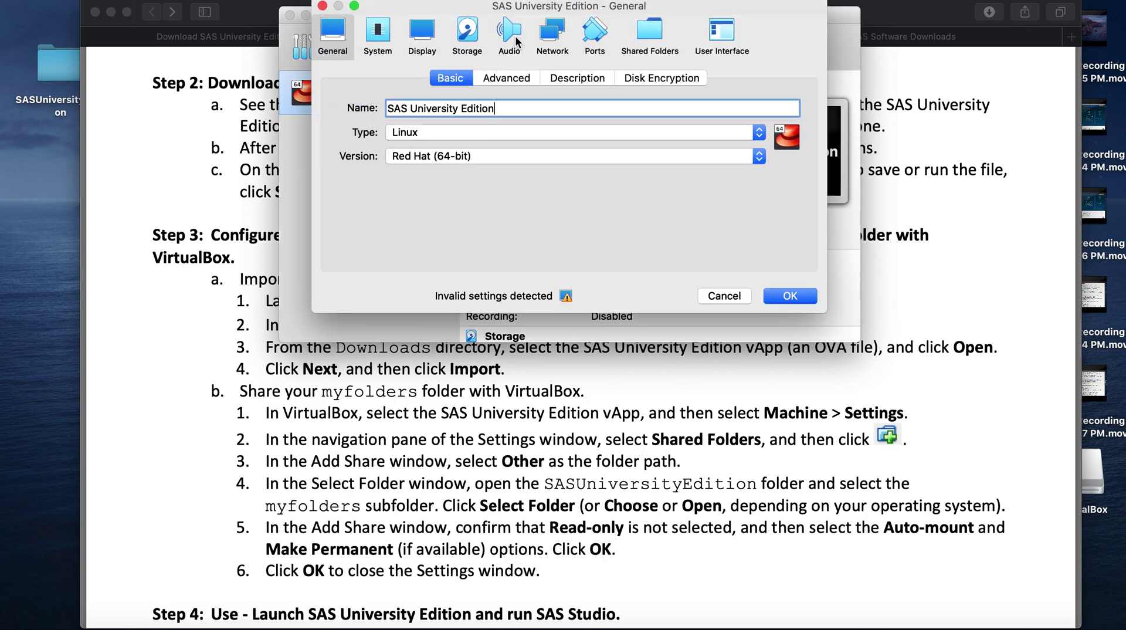
left_click(658, 35)
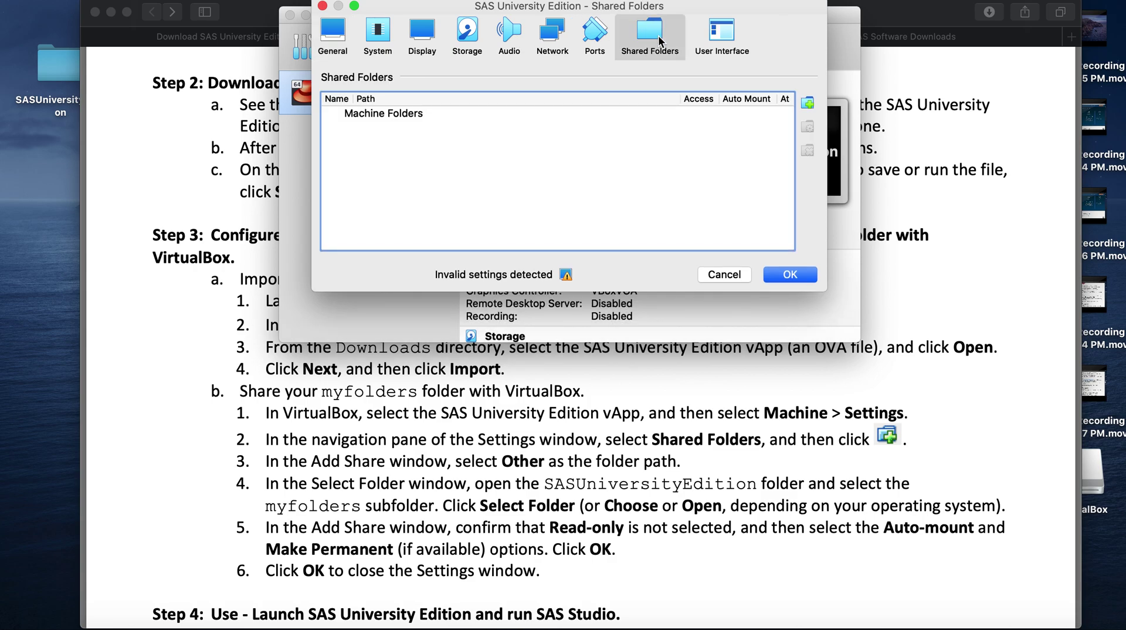
Add a shared folder pointing to Desktop/SASUniversityEdition/myfolders.
left_click(809, 103)
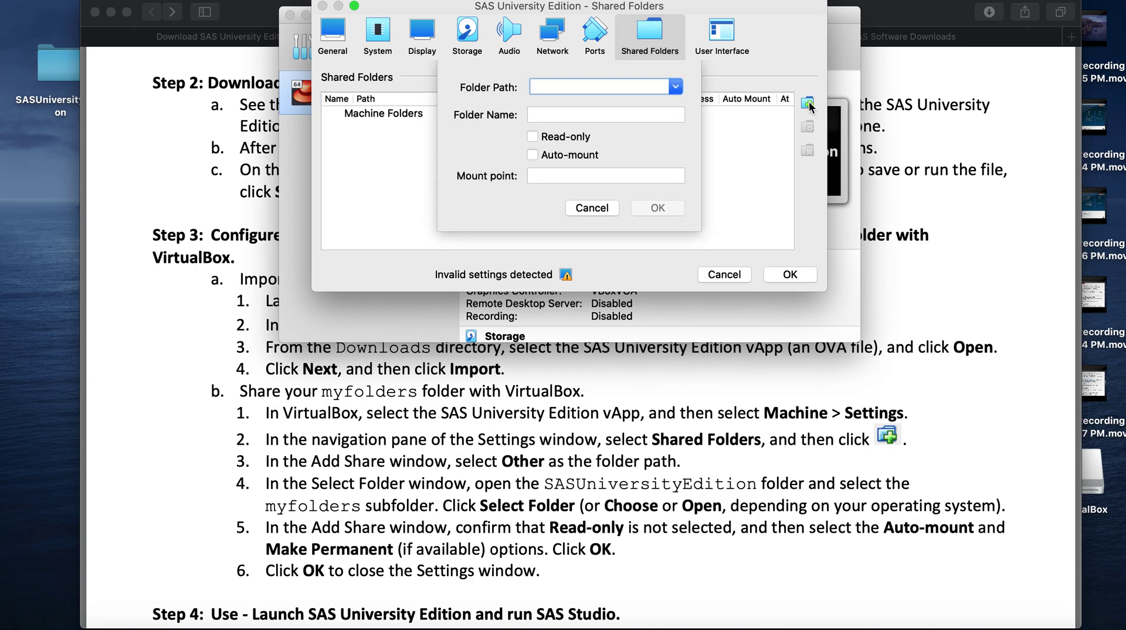
left_click(677, 89)
scroll(610, 113, "down", 1)
left_click(582, 102)
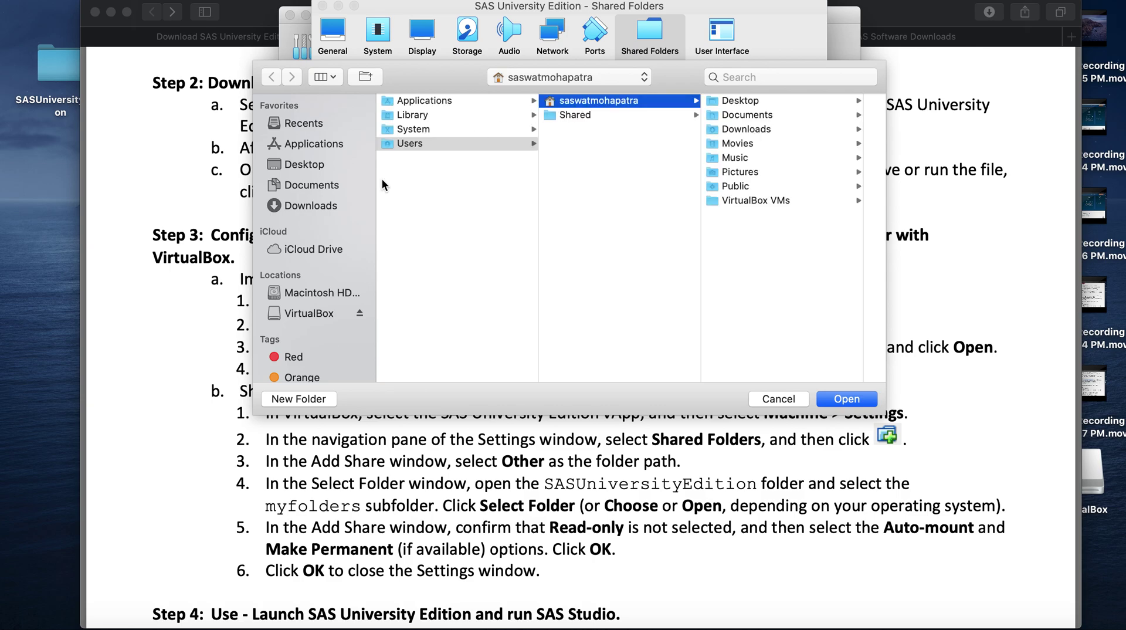
left_click(302, 166)
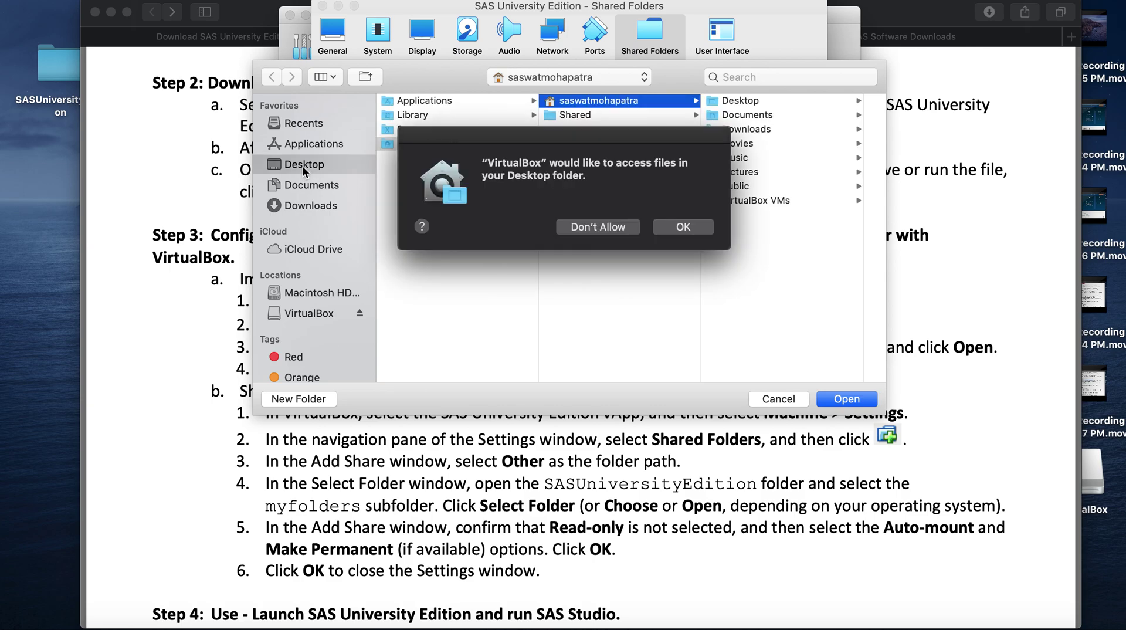
left_click(672, 226)
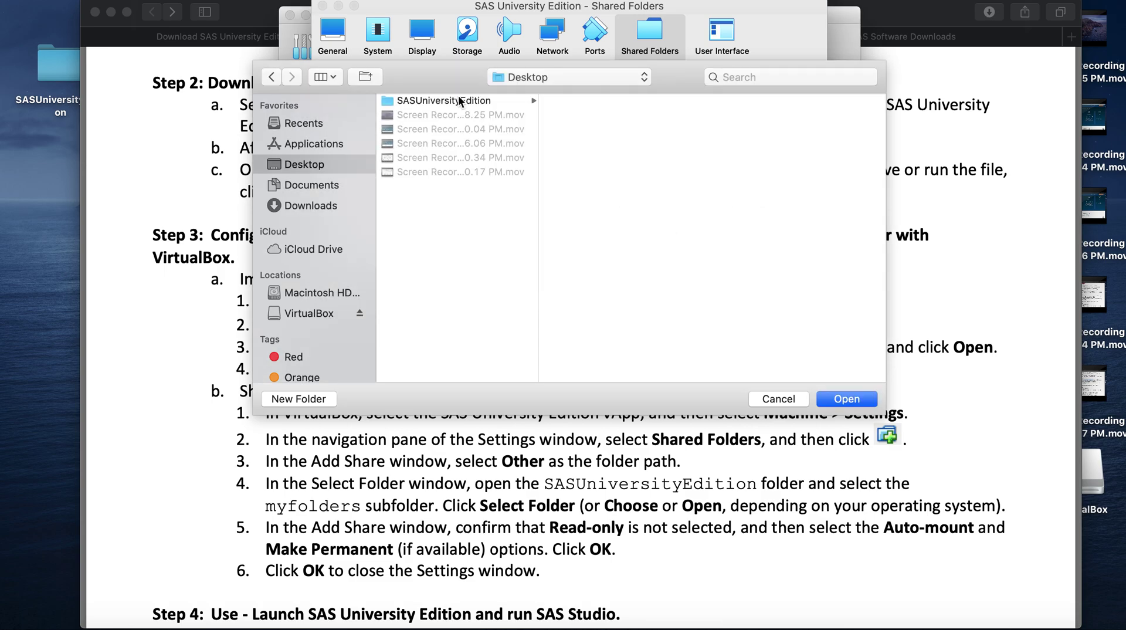
left_click(438, 100)
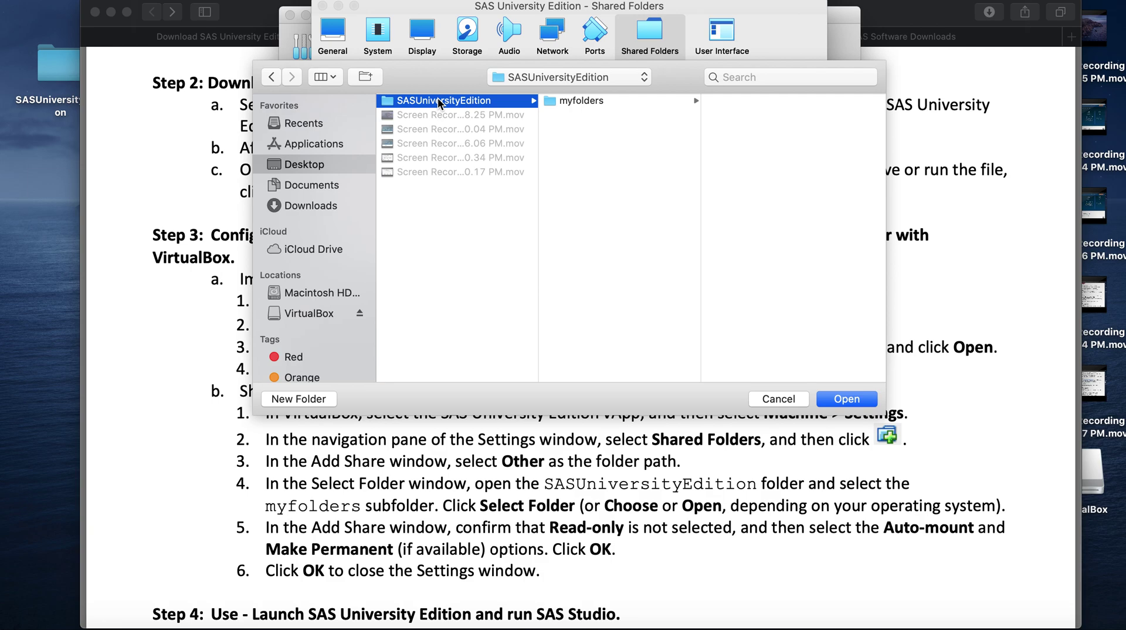
left_click(587, 101)
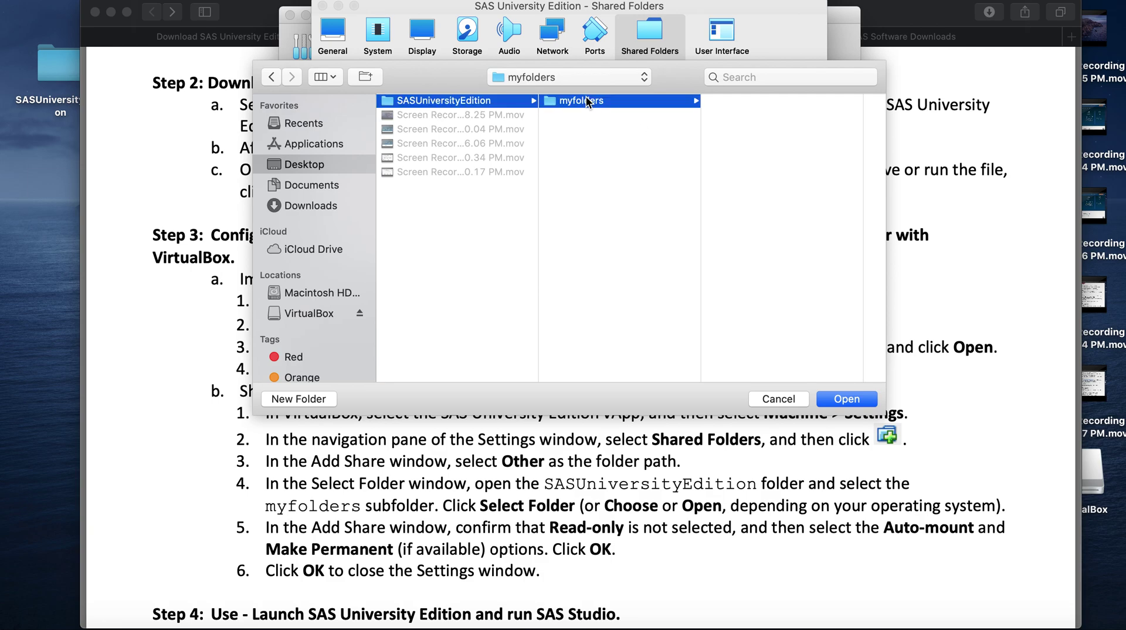
left_click(854, 399)
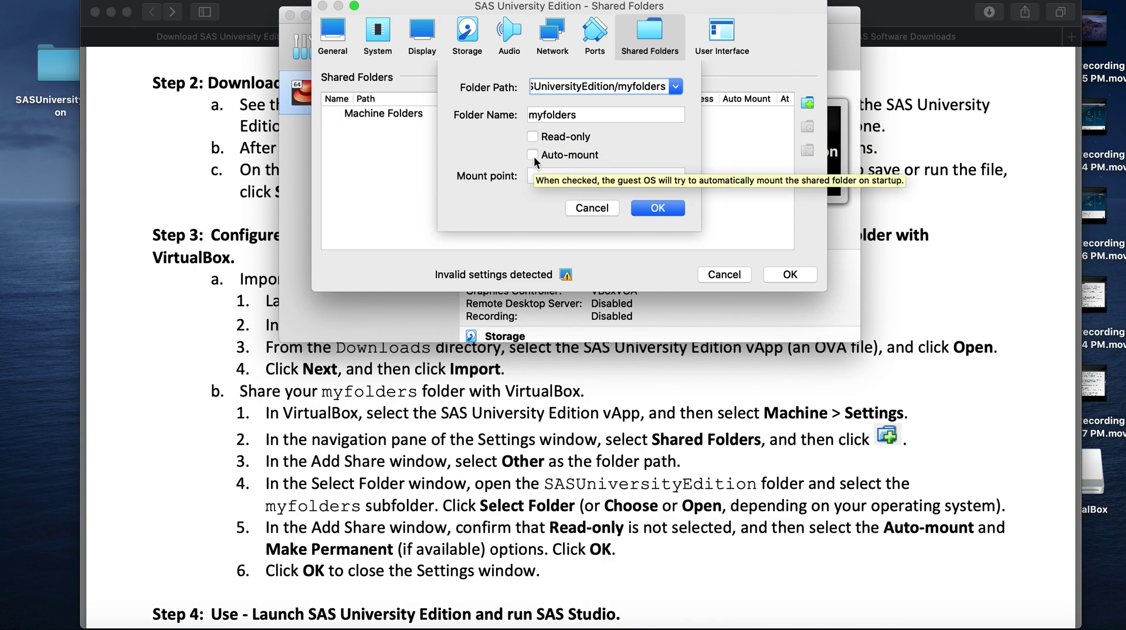
Make the myfolders share auto-mount, confirm it, and save the machine settings.
left_click(533, 155)
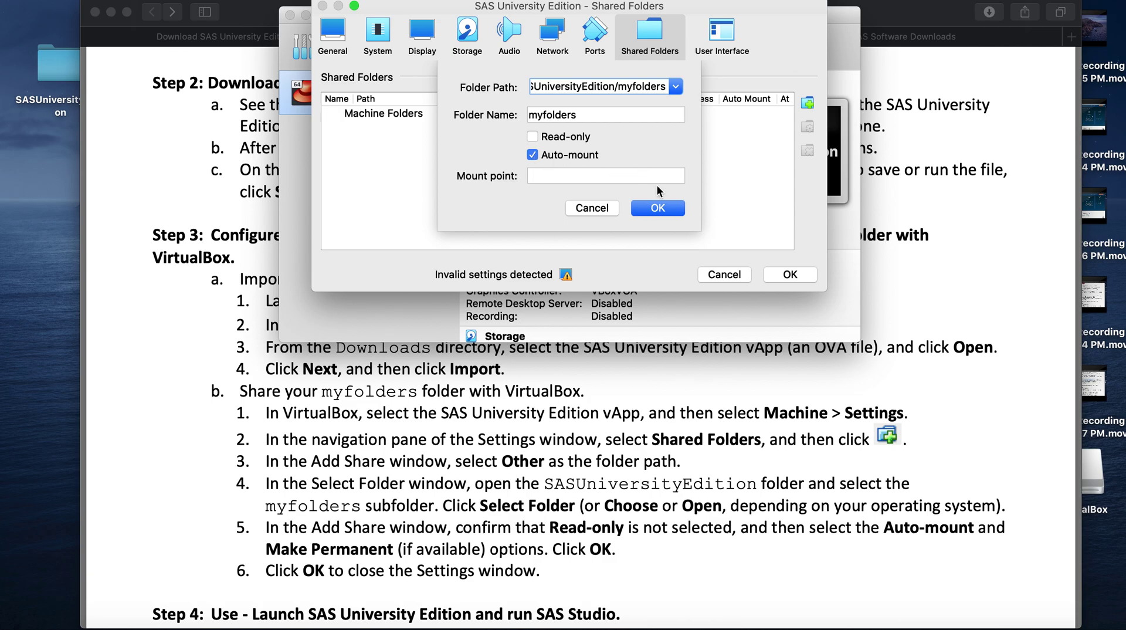
left_click(657, 208)
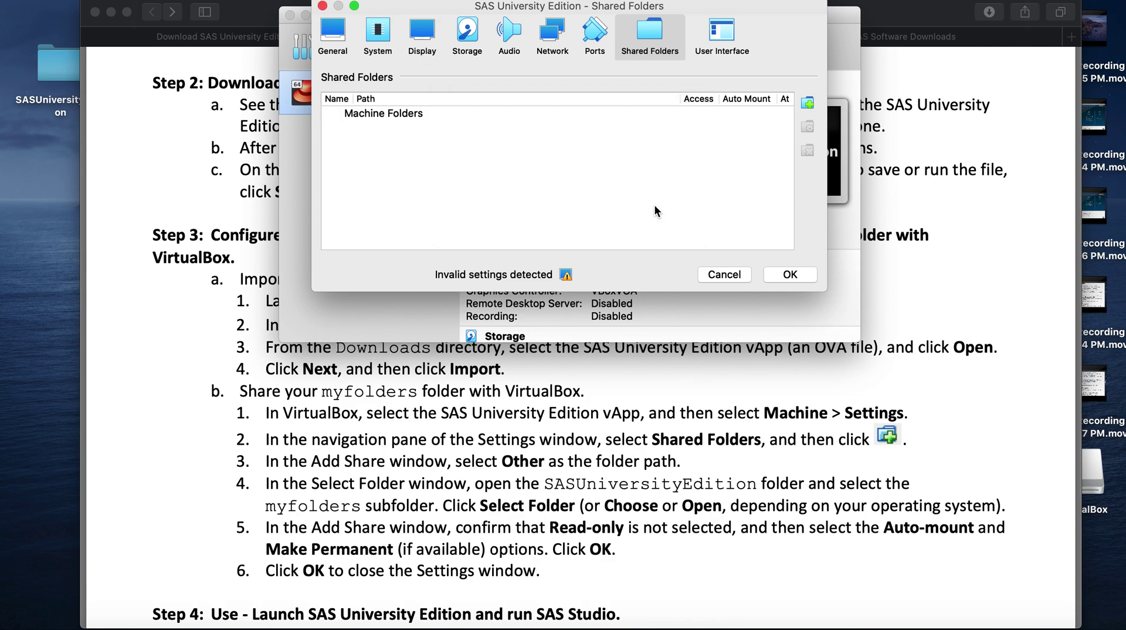
left_click(773, 274)
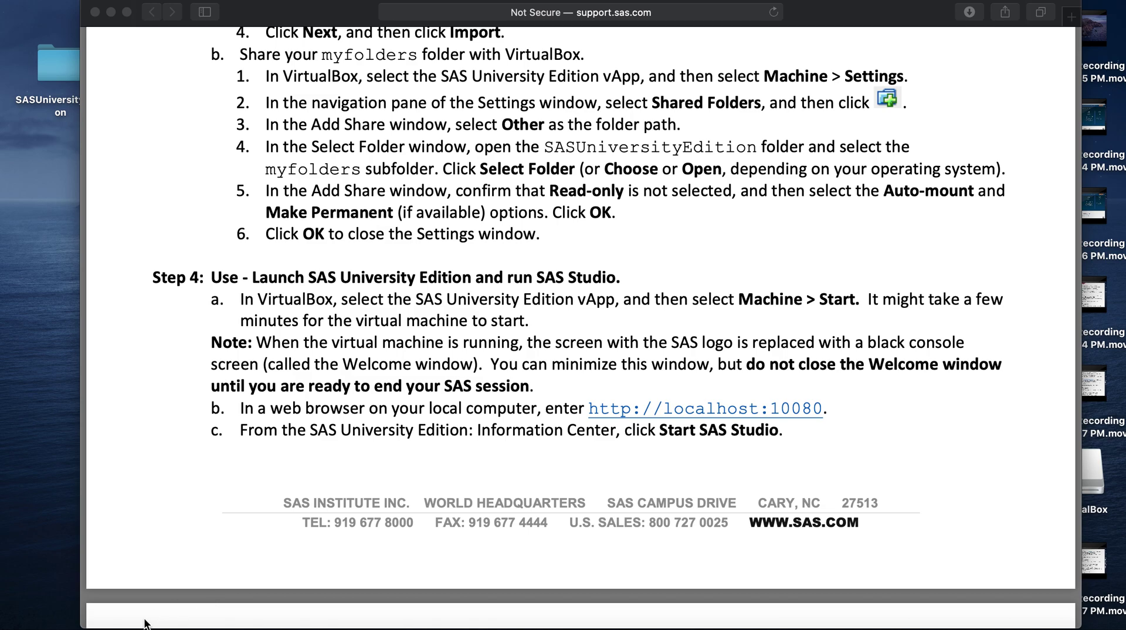
Launch VirtualBox from Finder's Applications folder.
left_click(57, 627)
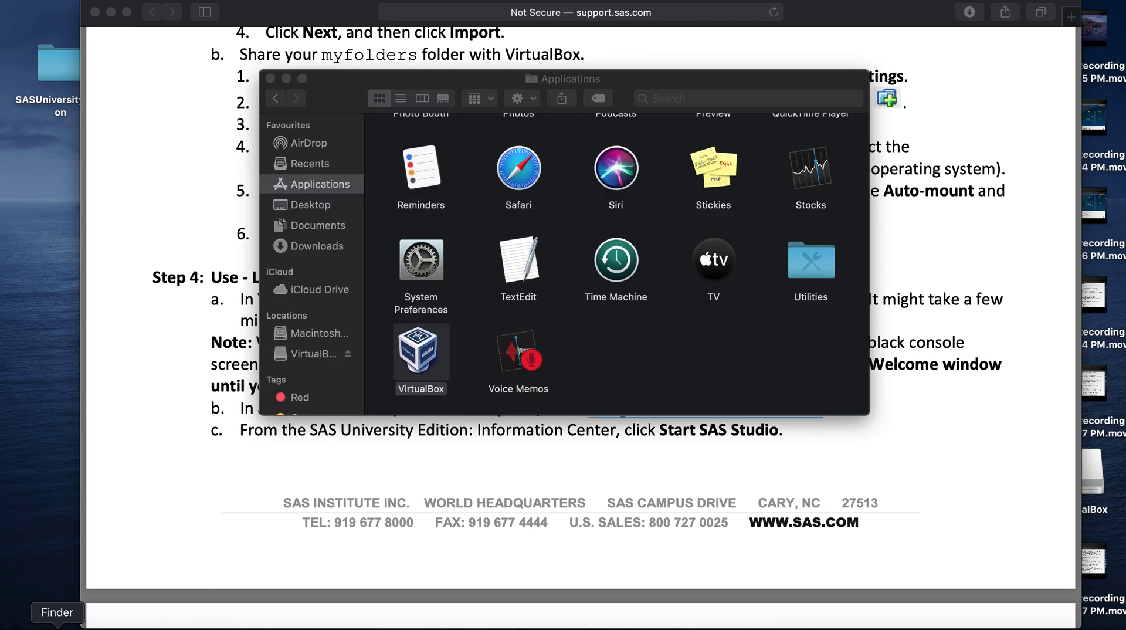
double_click(447, 362)
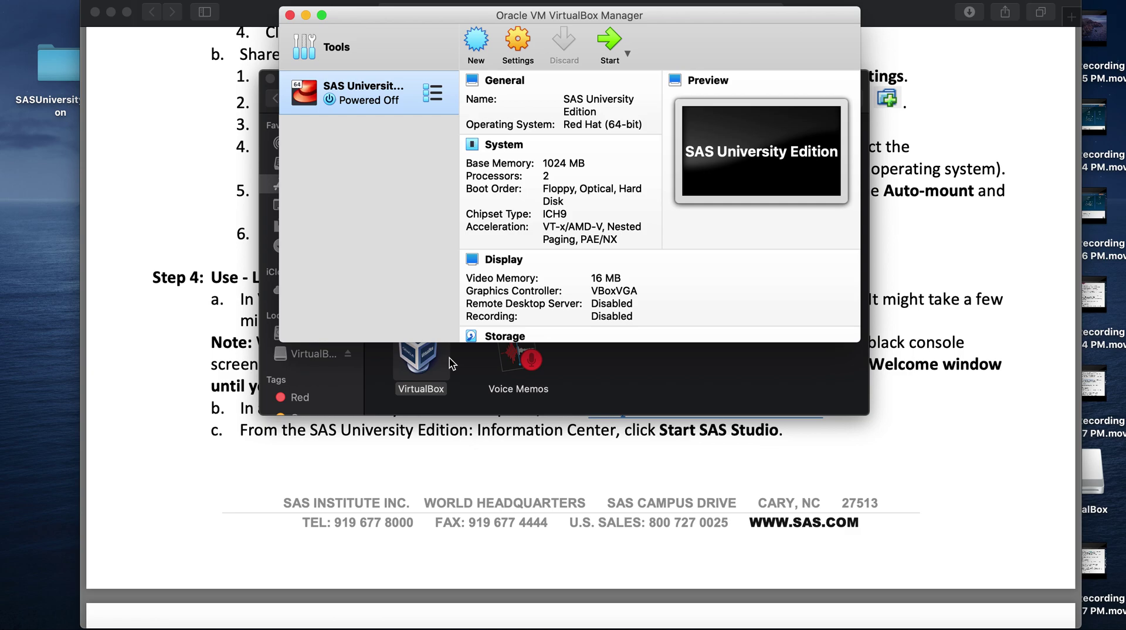
Start the SAS University Edition VM, minimise its console, and return to Safari in a new tab.
left_click(618, 60)
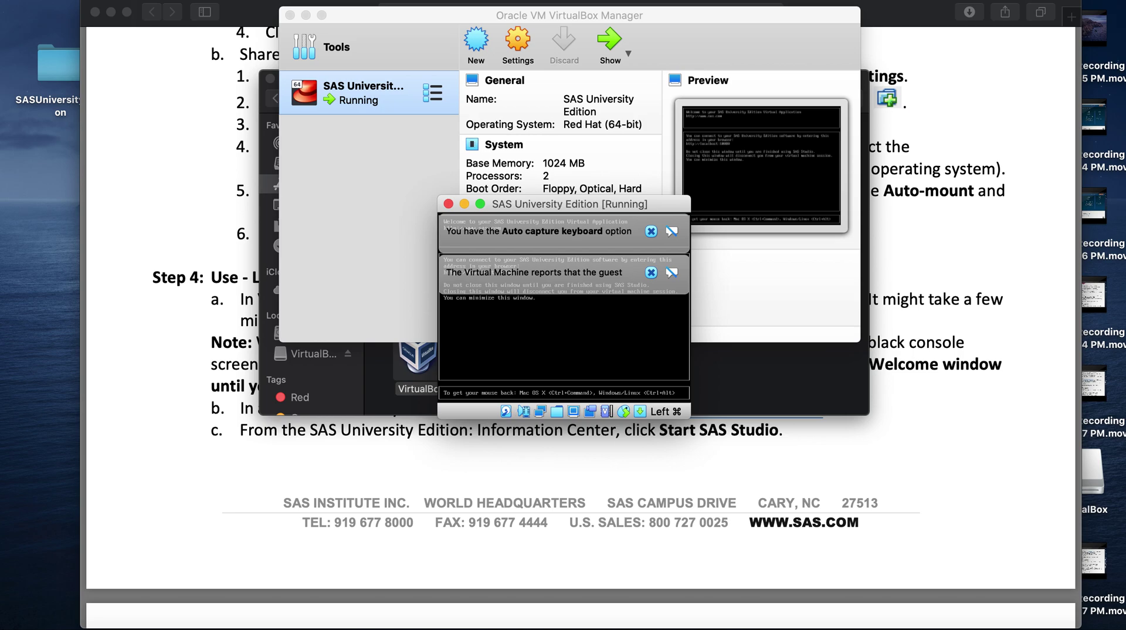
left_click(464, 203)
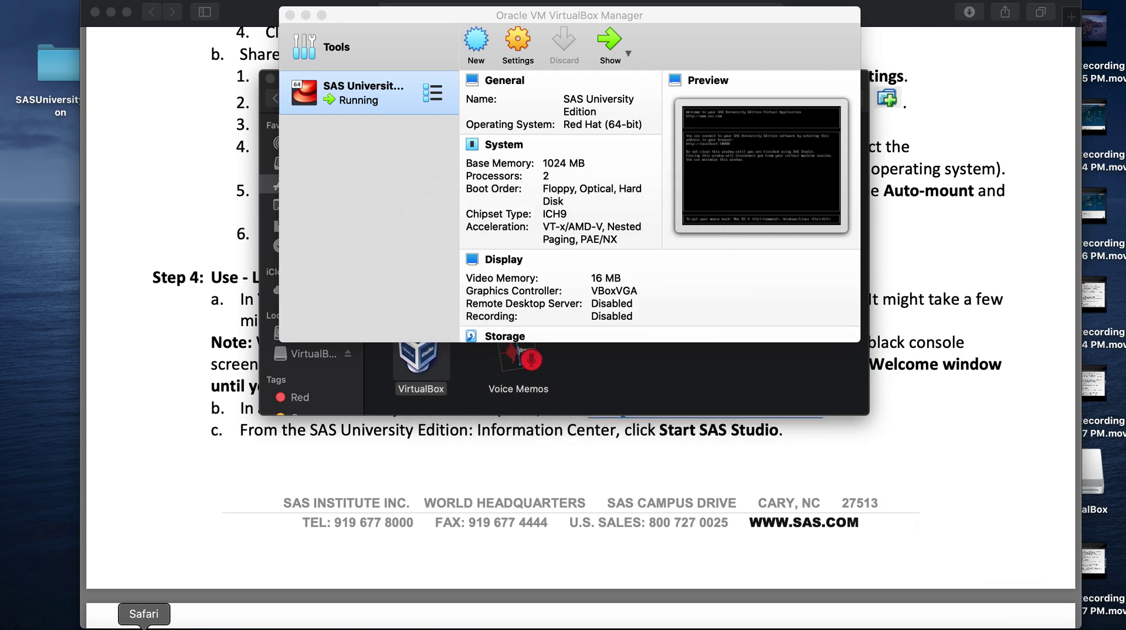
left_click(144, 625)
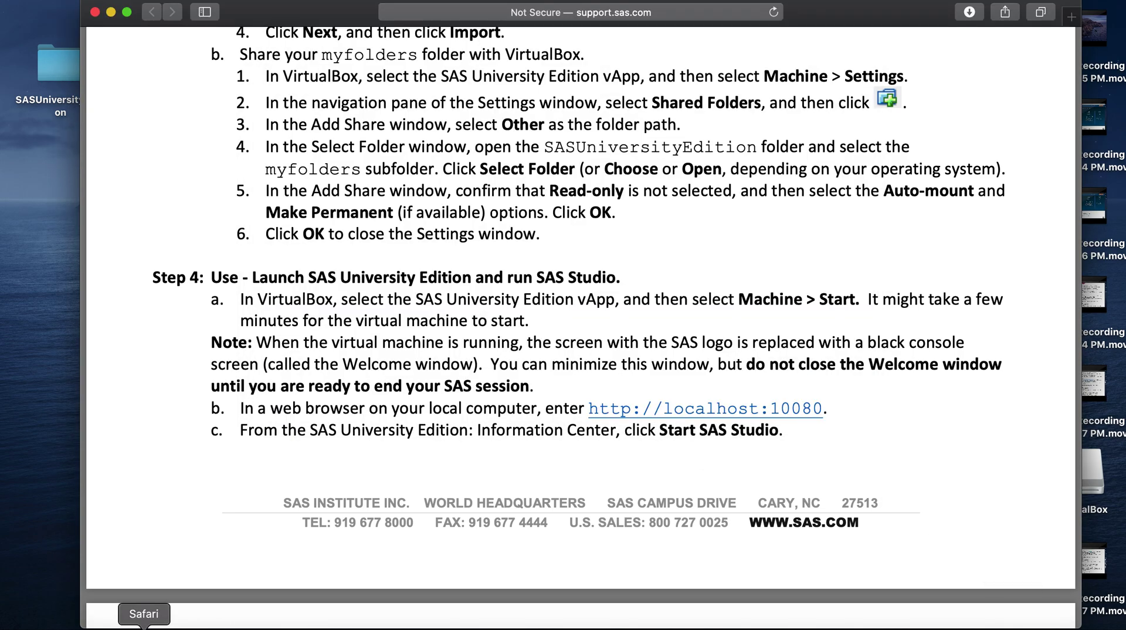
left_click(1071, 17)
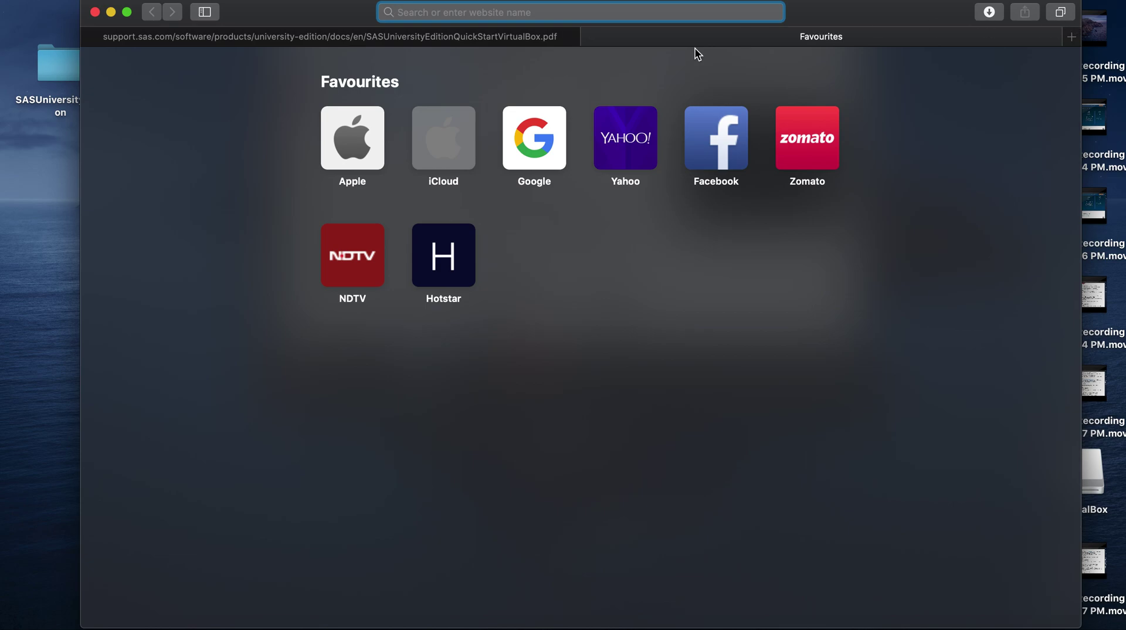
type("http://localhost:10080")
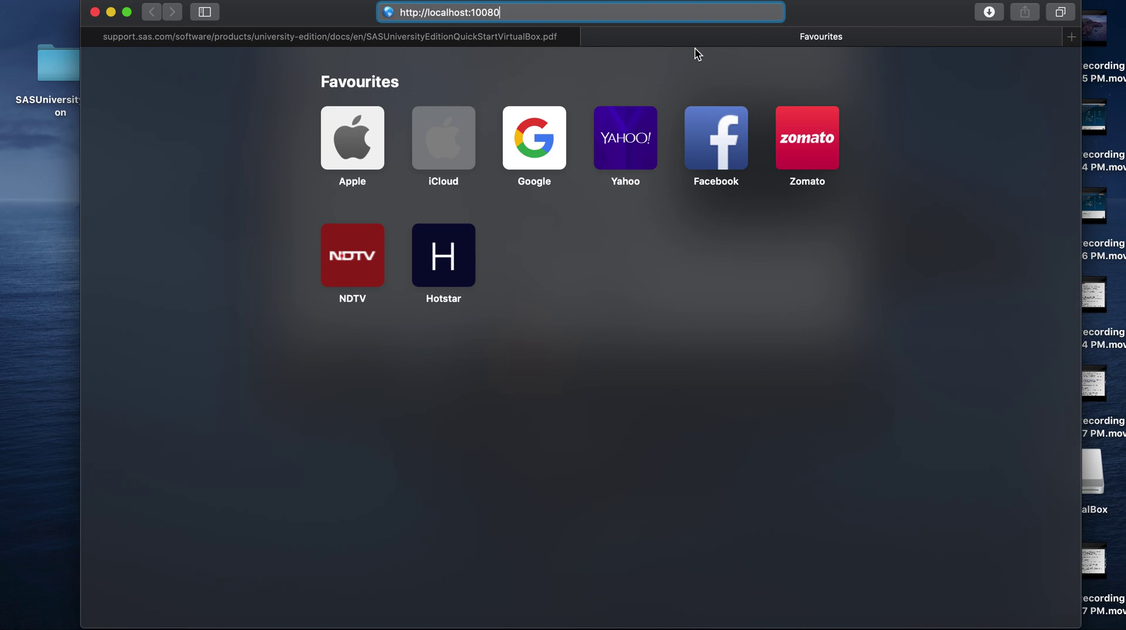
key("Return")
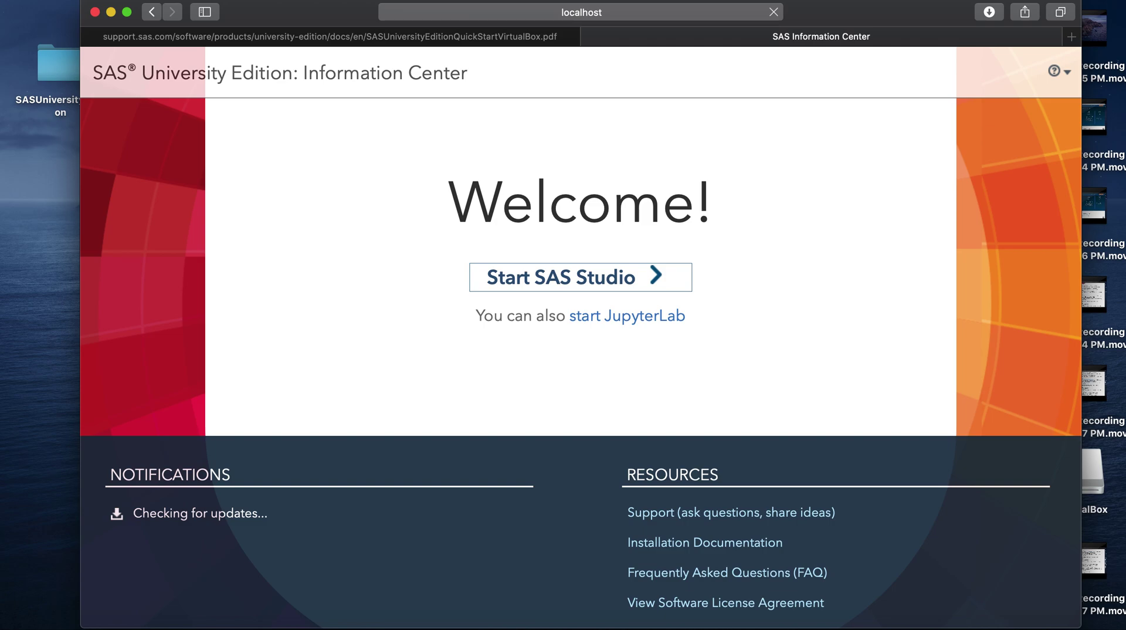
Choose Start SAS Studio on the Information Center welcome page to get an empty Program 1.
left_click(587, 282)
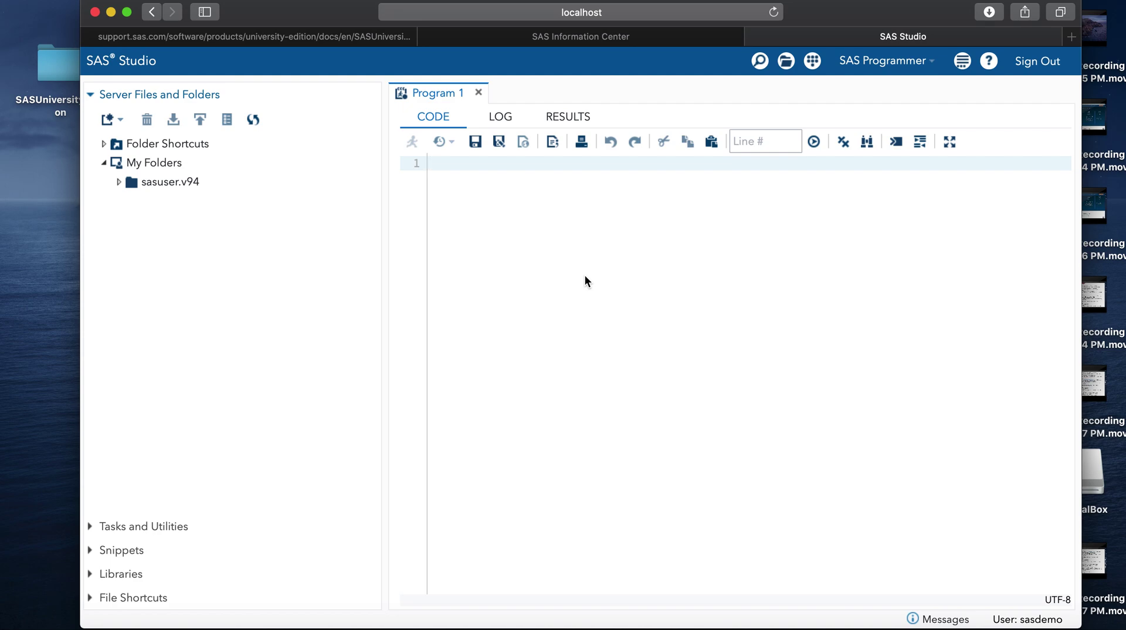
Type 'data temp;' and 'infile datalines dsd missover;' in the code editor.
type("data ")
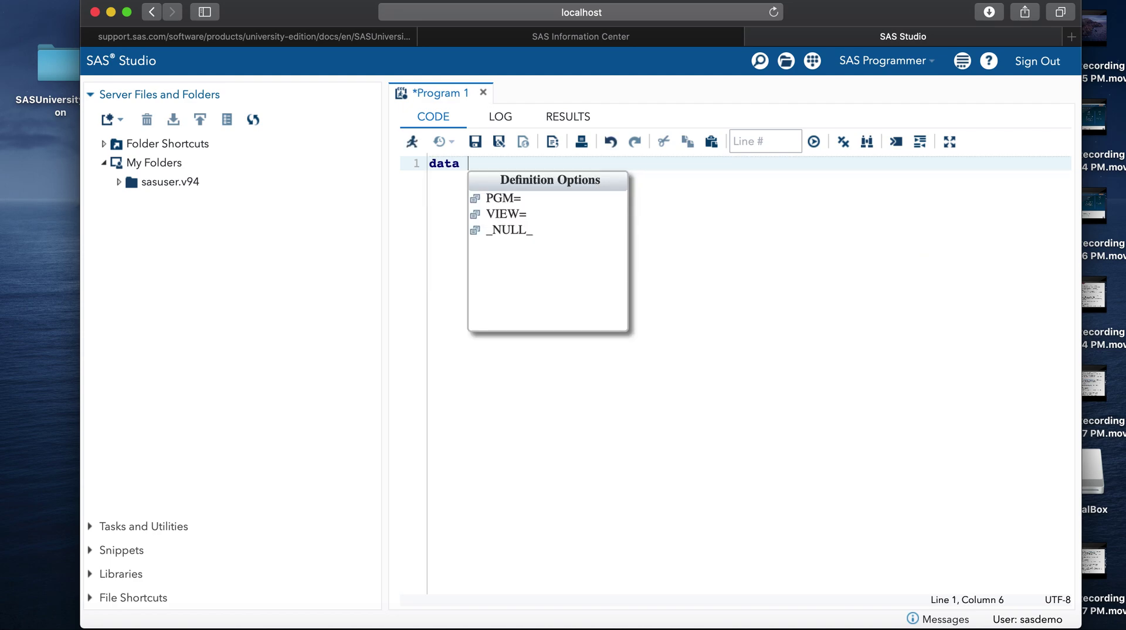
type("temp;")
key("Return")
type("infile")
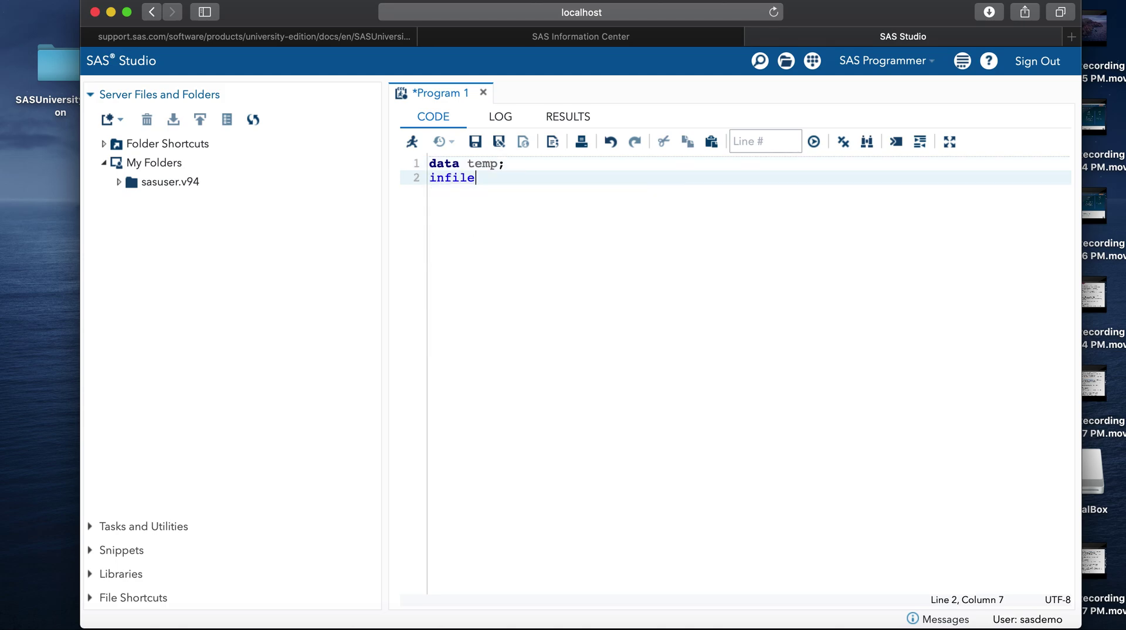
type(" datat")
key("Return")
key("BackSpace")
key("BackSpace")
type("li")
key("BackSpace")
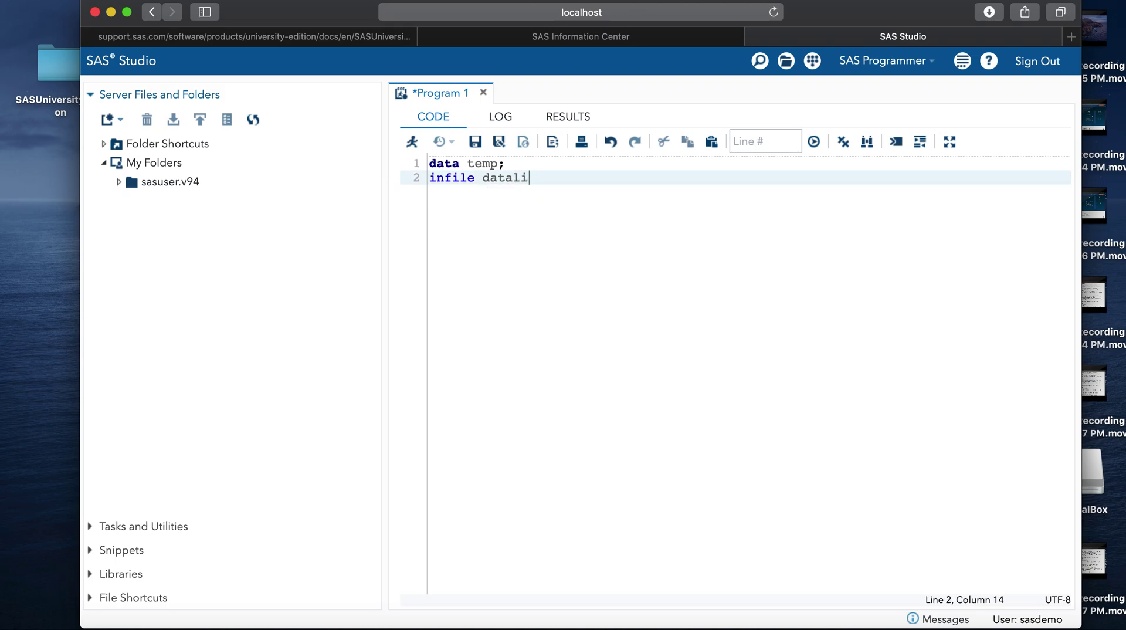
type("nes ")
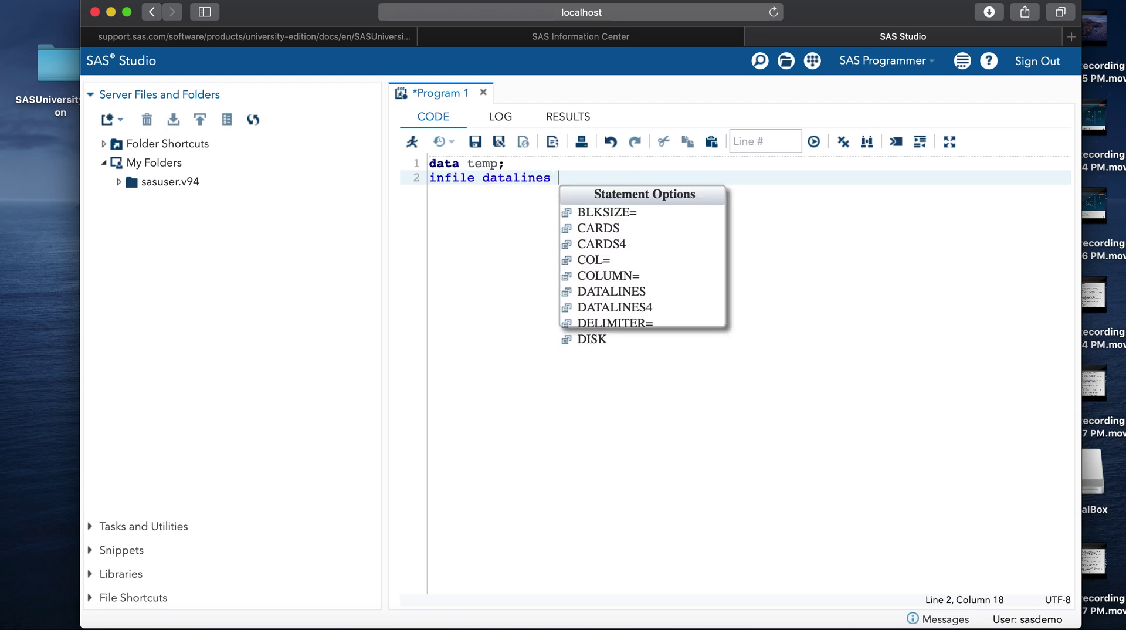
type("dsd ")
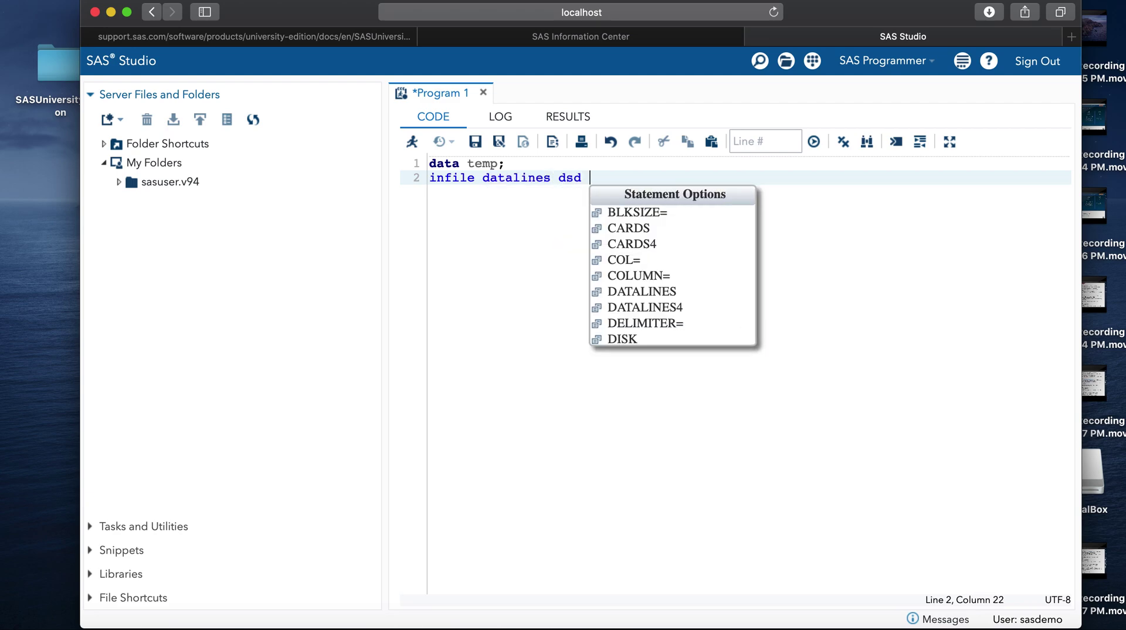
type("mod")
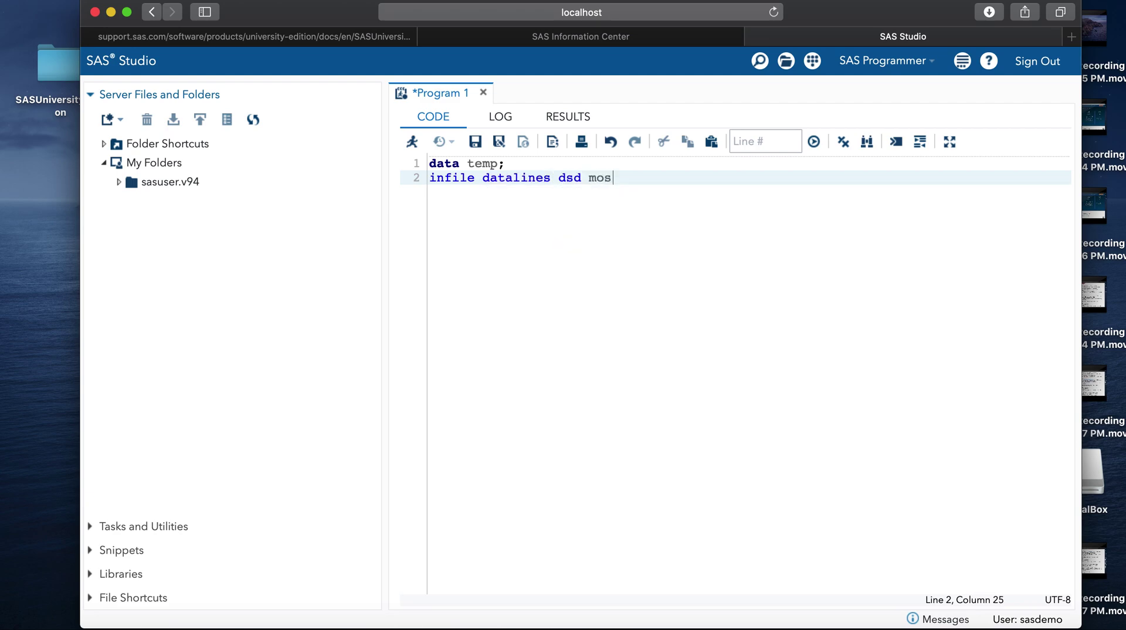
key("BackSpace")
key("BackSpace")
type("is")
key("Return")
type(";")
key("Return")
Add 'input a b c d;', 'cards;', data lines 1,2,3,4 / ,3,,5 / ,3, then 'run;' and submit.
type("input a b c")
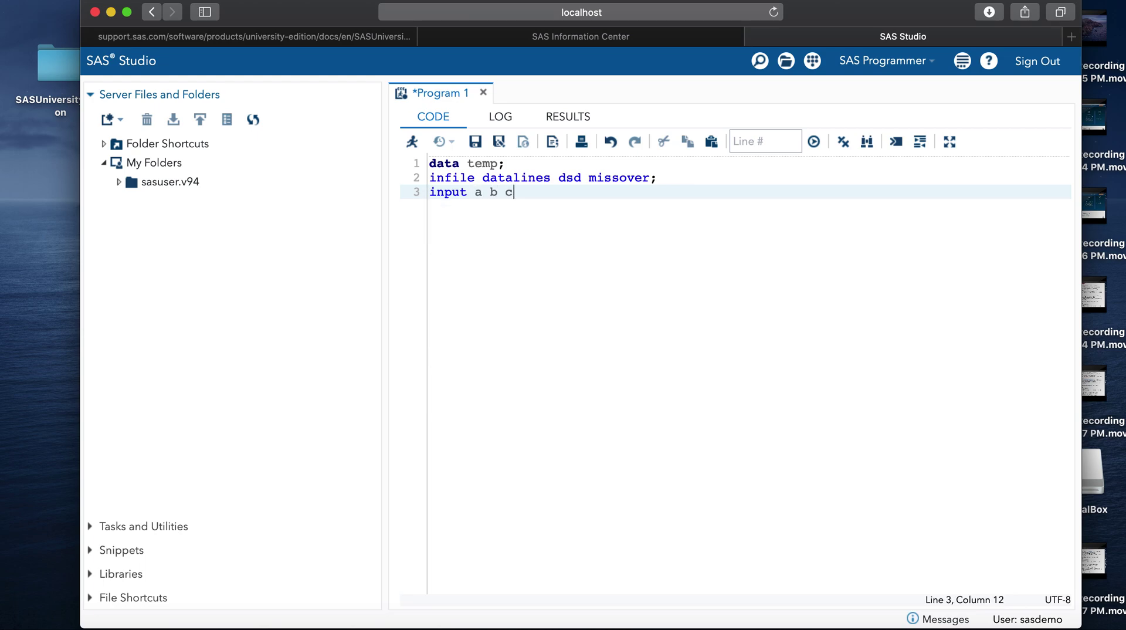
type(" d;")
key("Return")
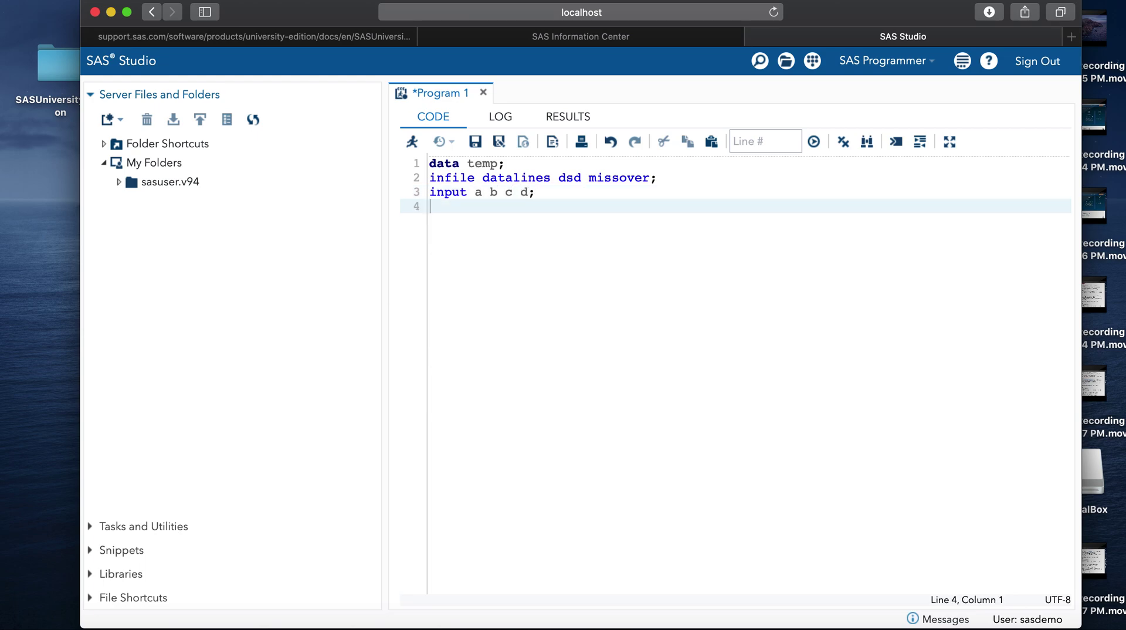
type("card")
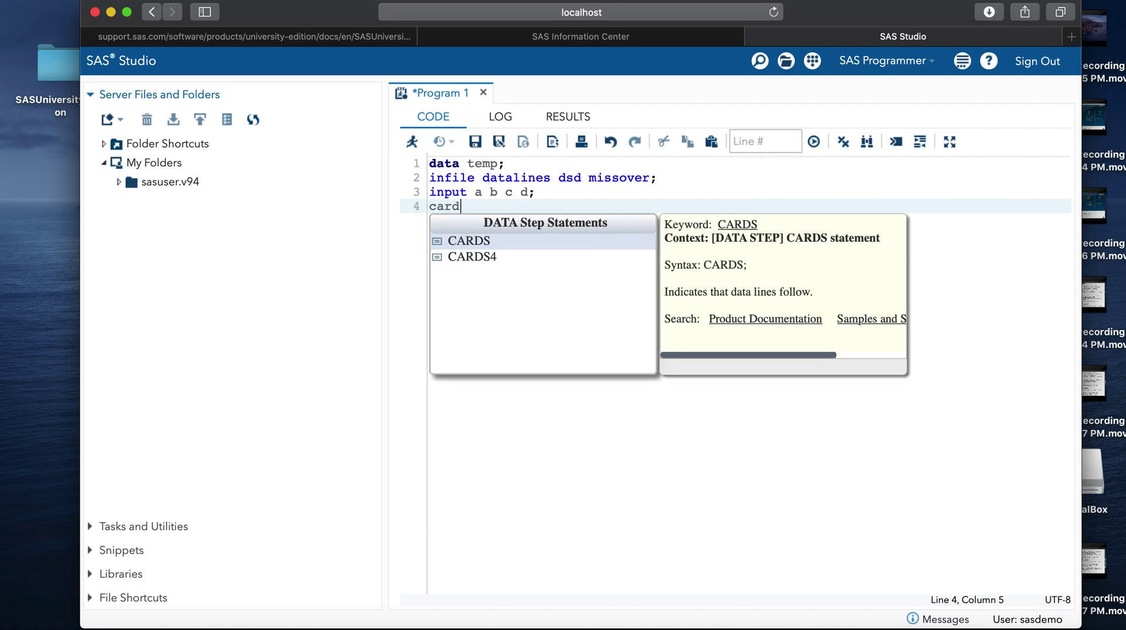
type("s;")
key("Return")
type("1,")
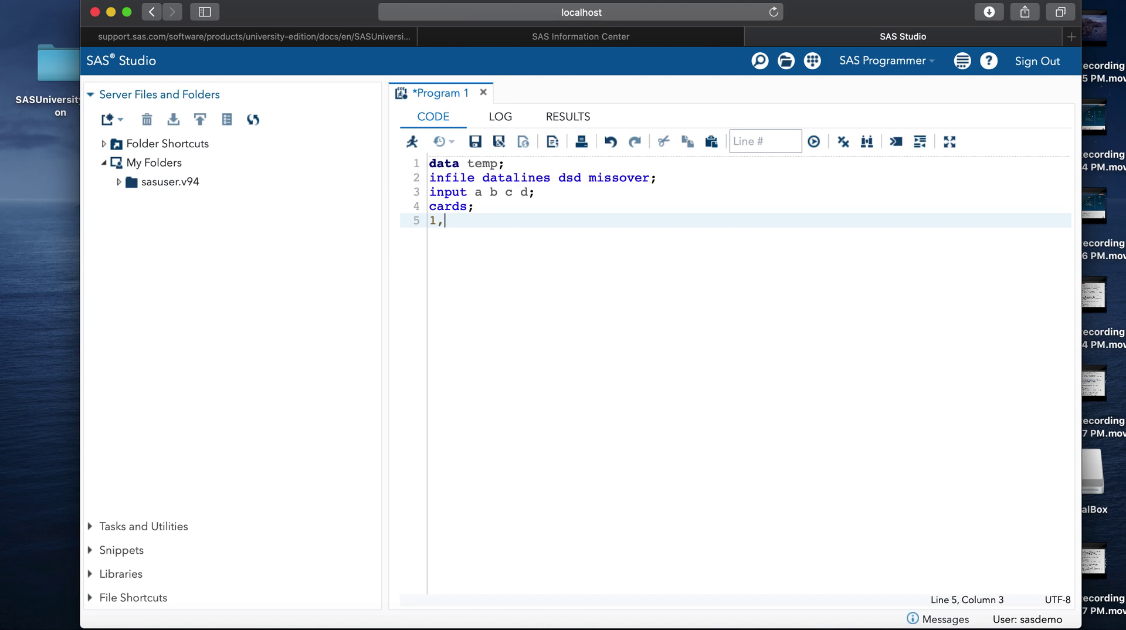
type("2,3,4")
key("Return")
type(",")
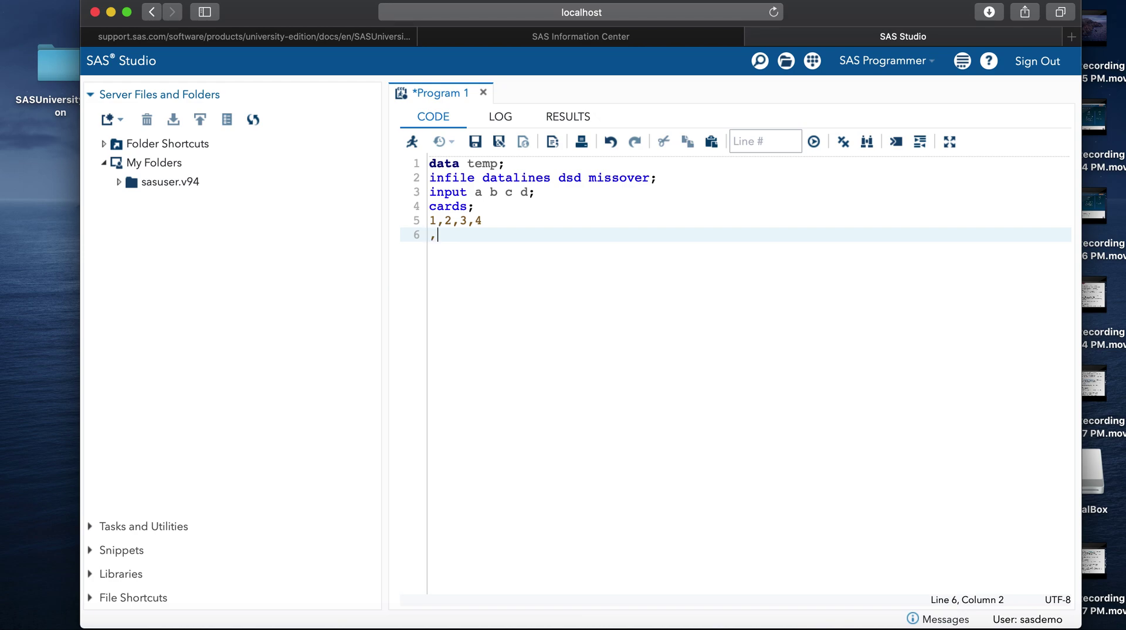
type("3,,5")
key("Return")
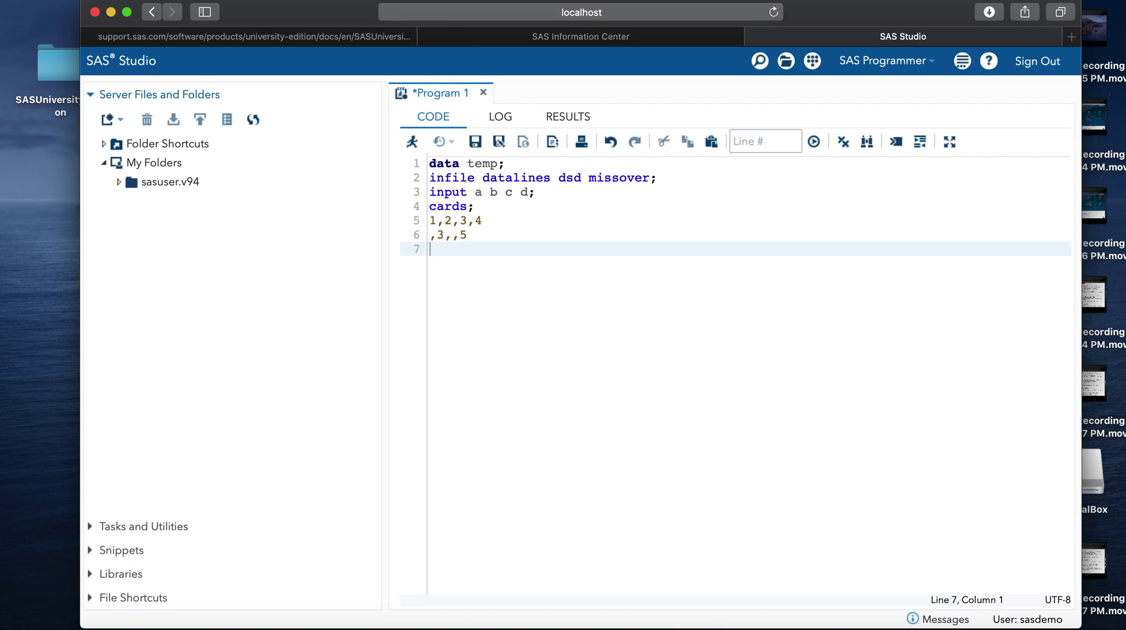
type(",3")
key("Return")
type(";")
key("Return")
type("run;")
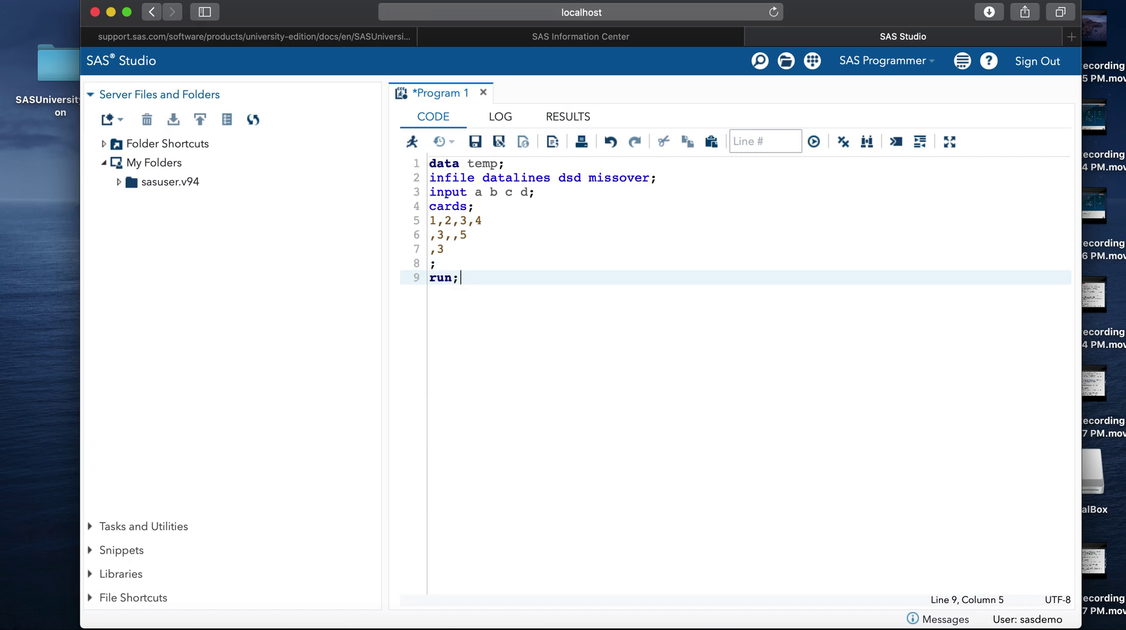
left_click(413, 143)
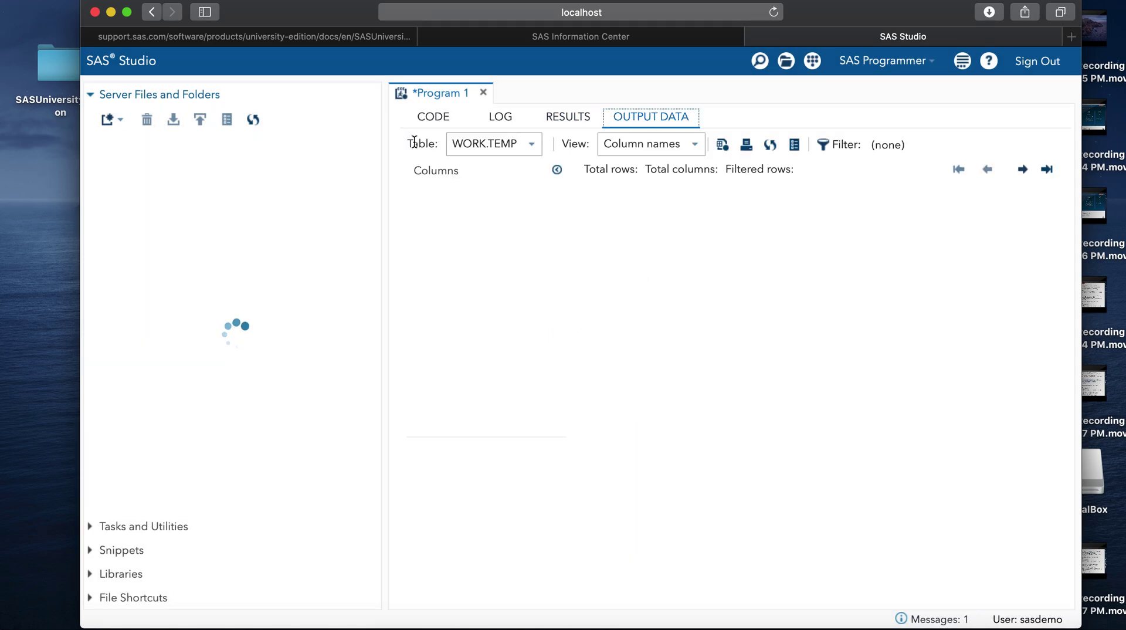
Review the log and the WORK.TEMP output data, find TEMP under Libraries, then return to the code.
left_click(502, 118)
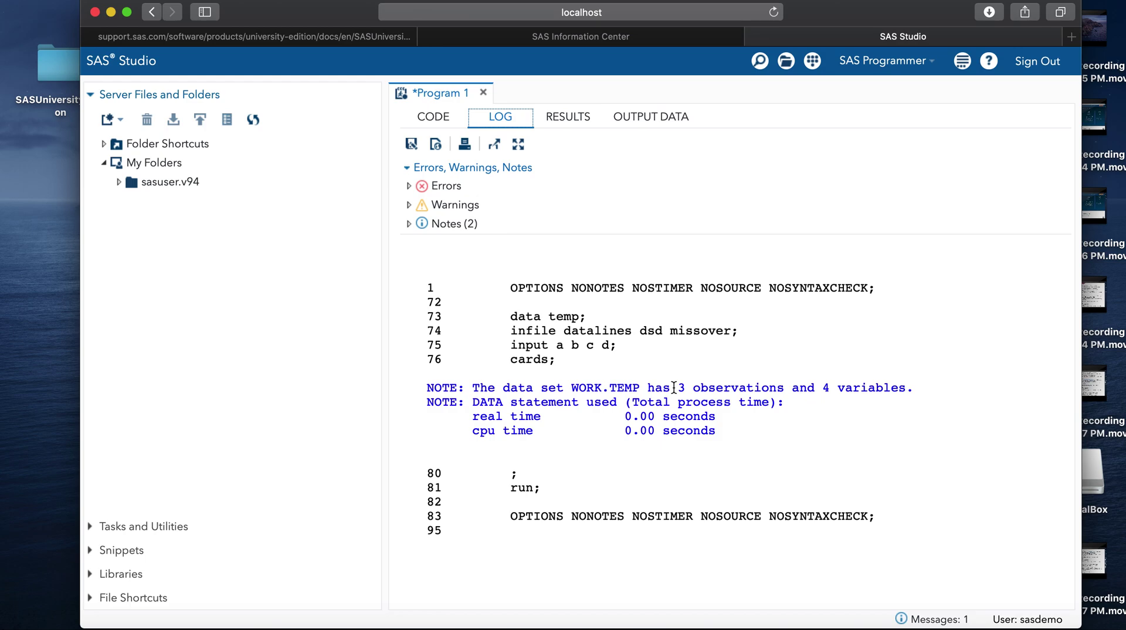
left_click(659, 120)
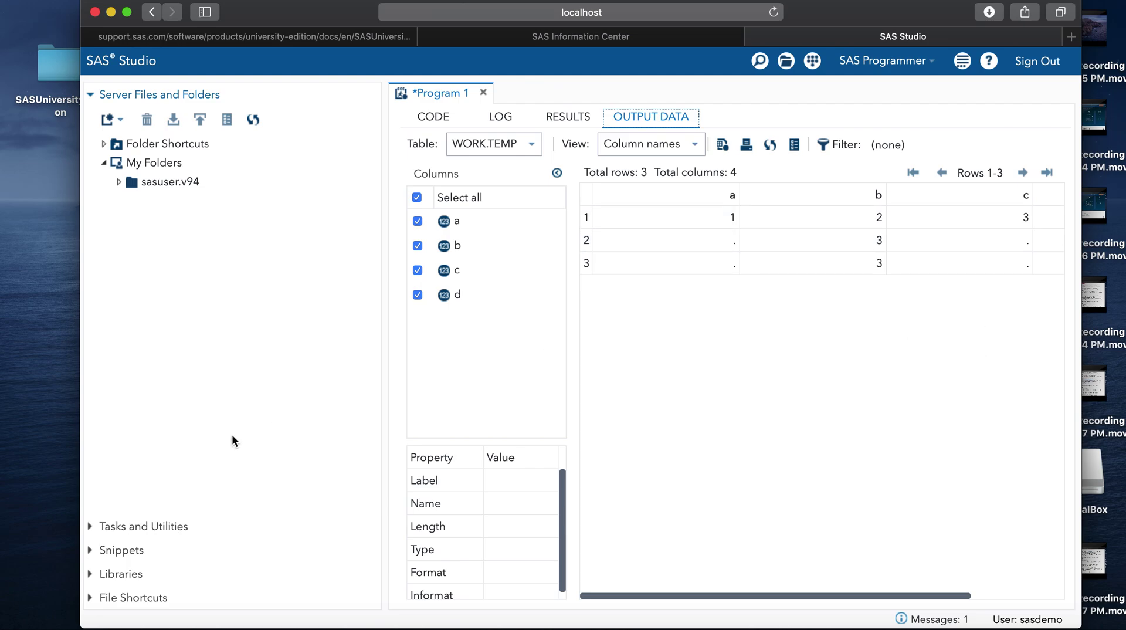
left_click(128, 576)
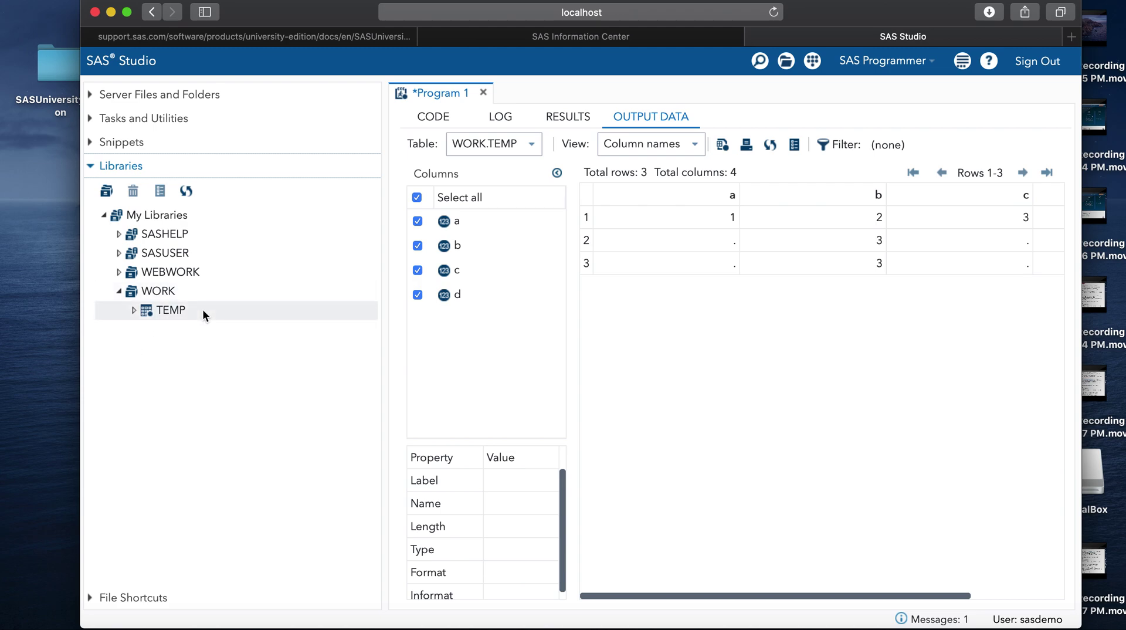
left_click(434, 119)
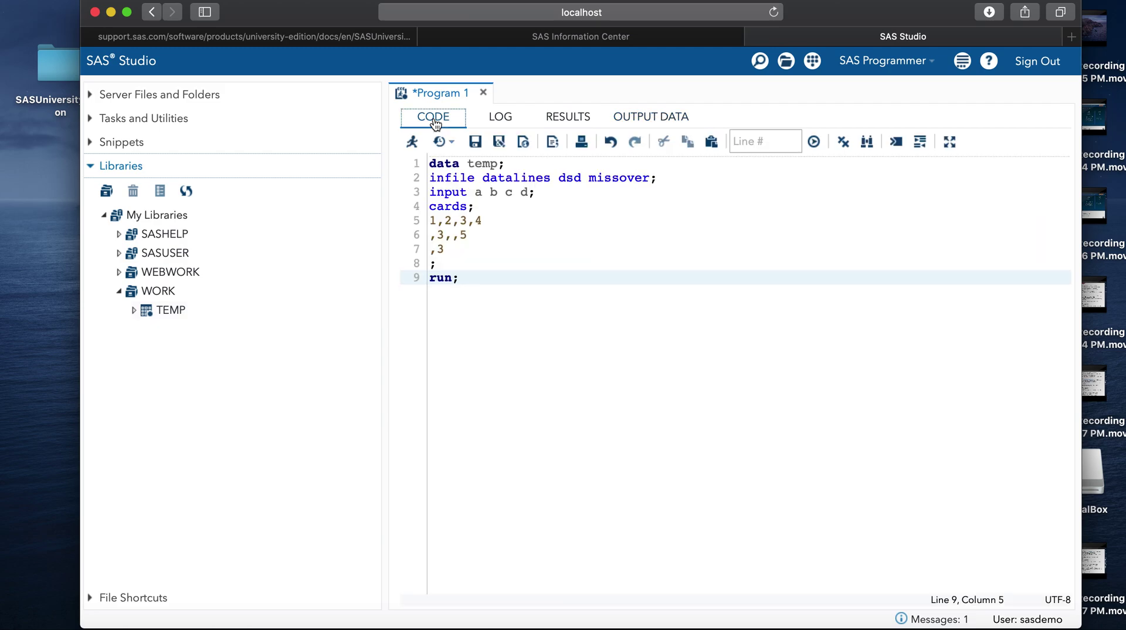
Save the program as temp.sas in My Folders and check it in the server files tree.
left_click(475, 142)
left_click(366, 246)
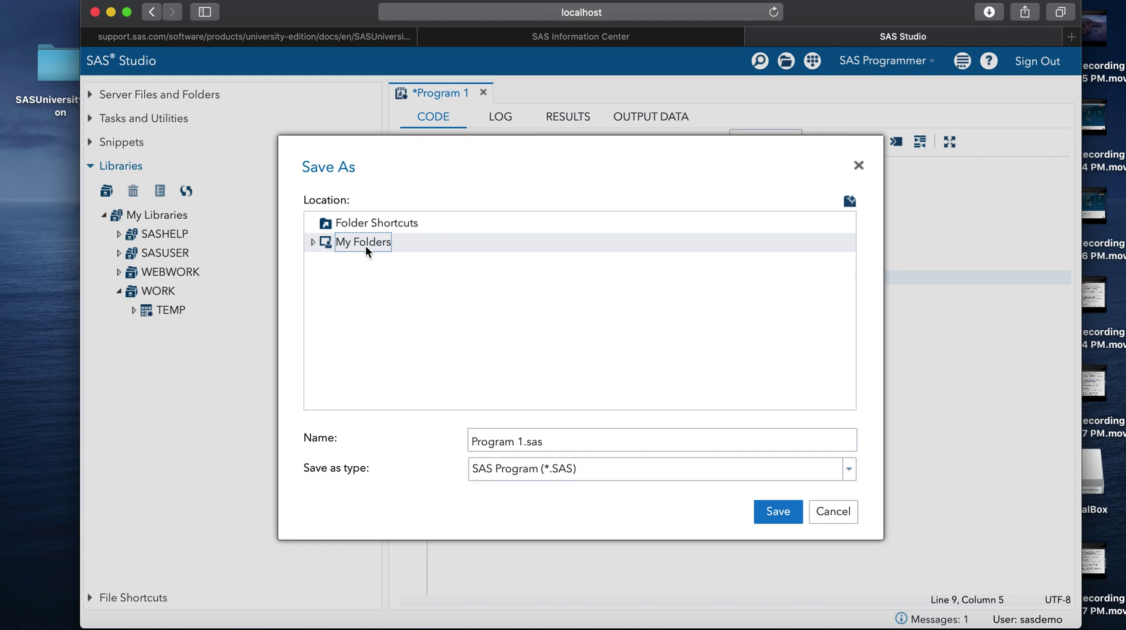
double_click(528, 441)
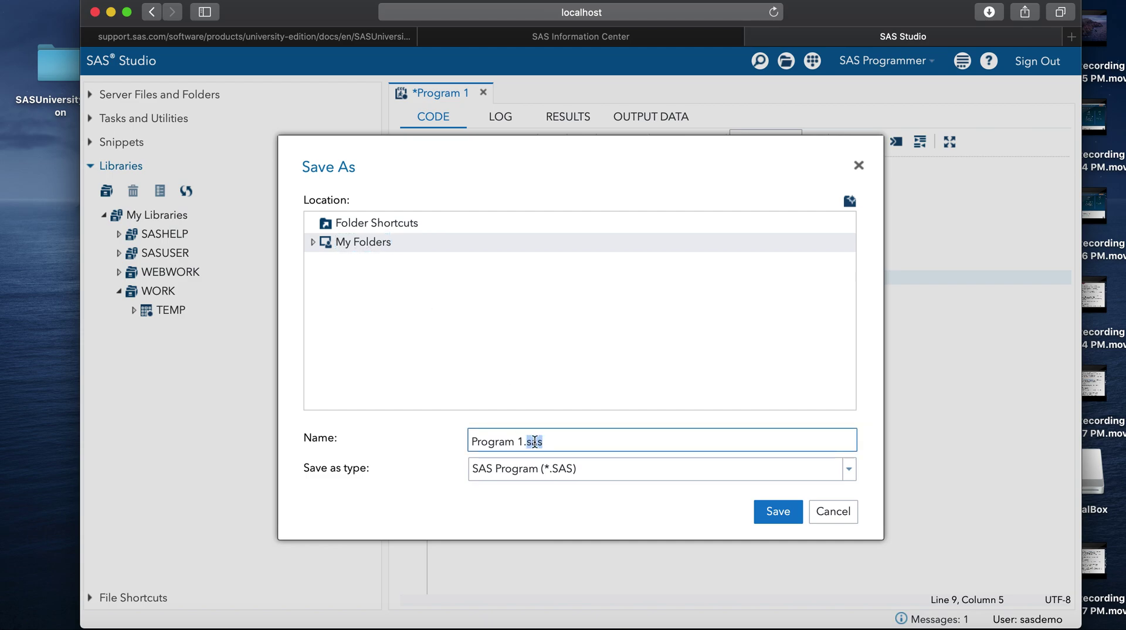
left_click(562, 441)
double_click(535, 442)
key("BackSpace")
key("BackSpace")
key("BackSpace")
key("BackSpace")
key("BackSpace")
key("BackSpace")
key("BackSpace")
key("BackSpace")
key("BackSpace")
key("BackSpace")
key("BackSpace")
type("temp")
left_click(793, 523)
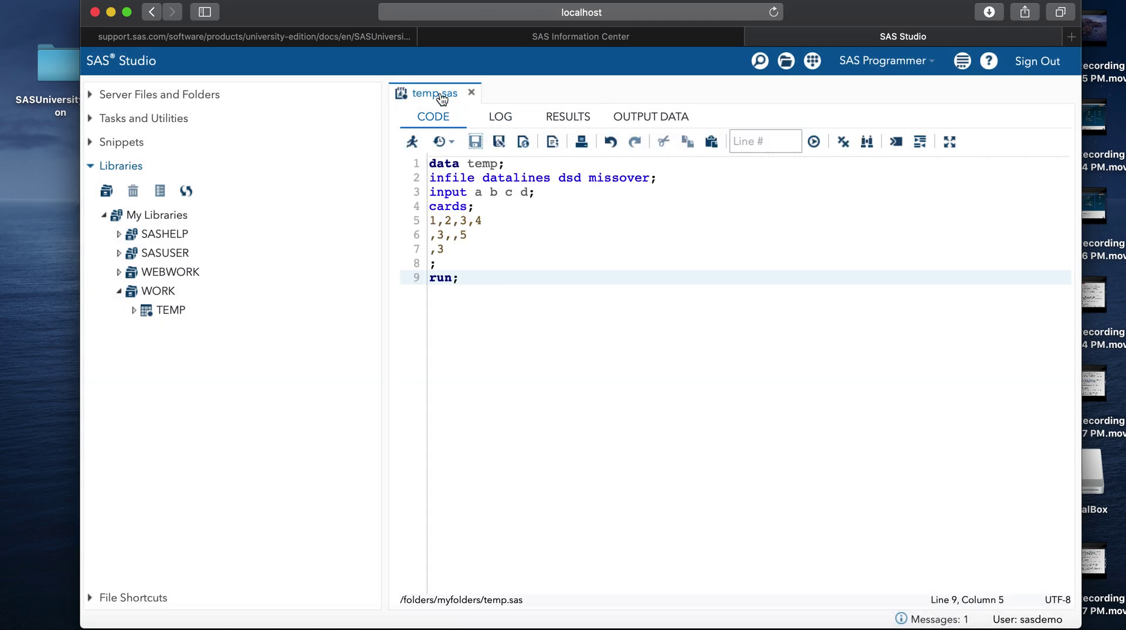
left_click(153, 95)
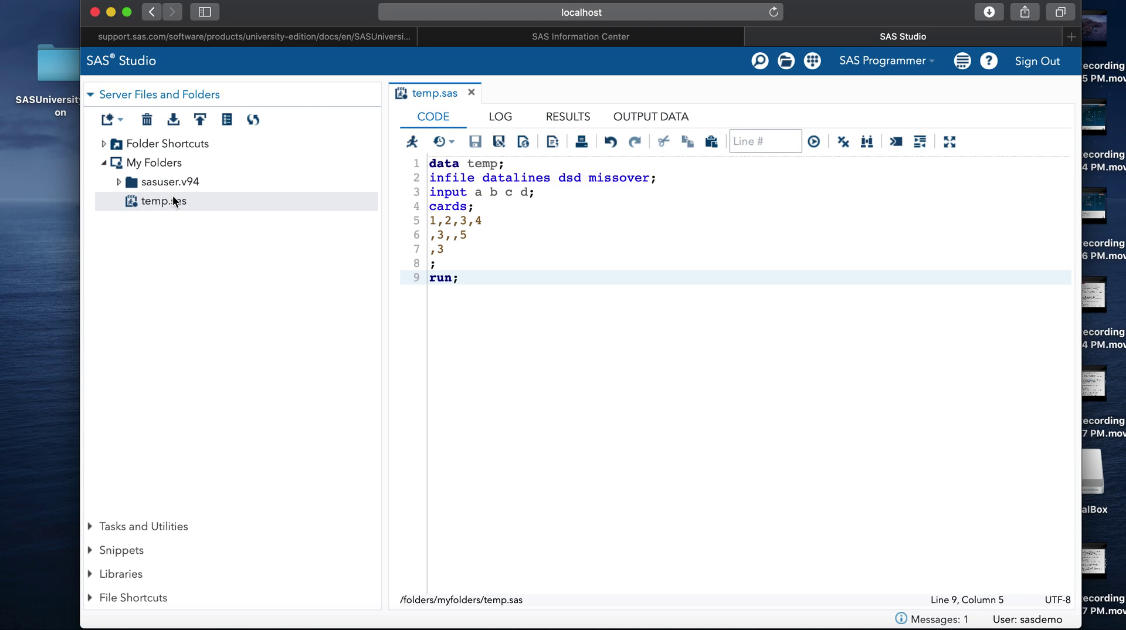
double_click(47, 79)
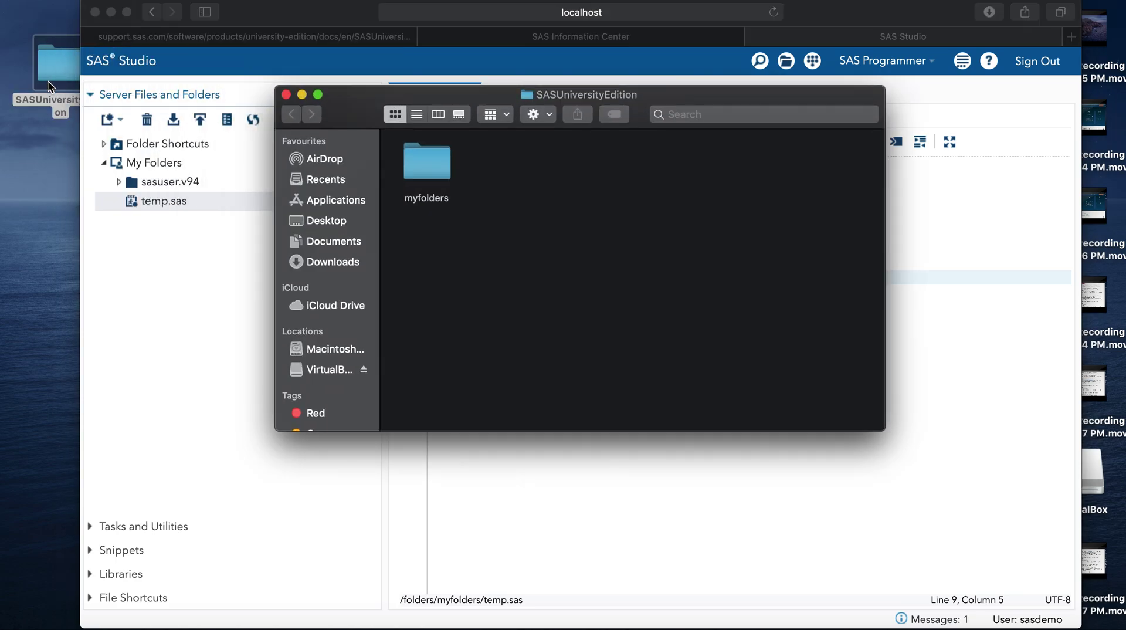
Open myfolders to find temp.sas listed, then close both Finder windows to return to SAS Studio.
double_click(437, 169)
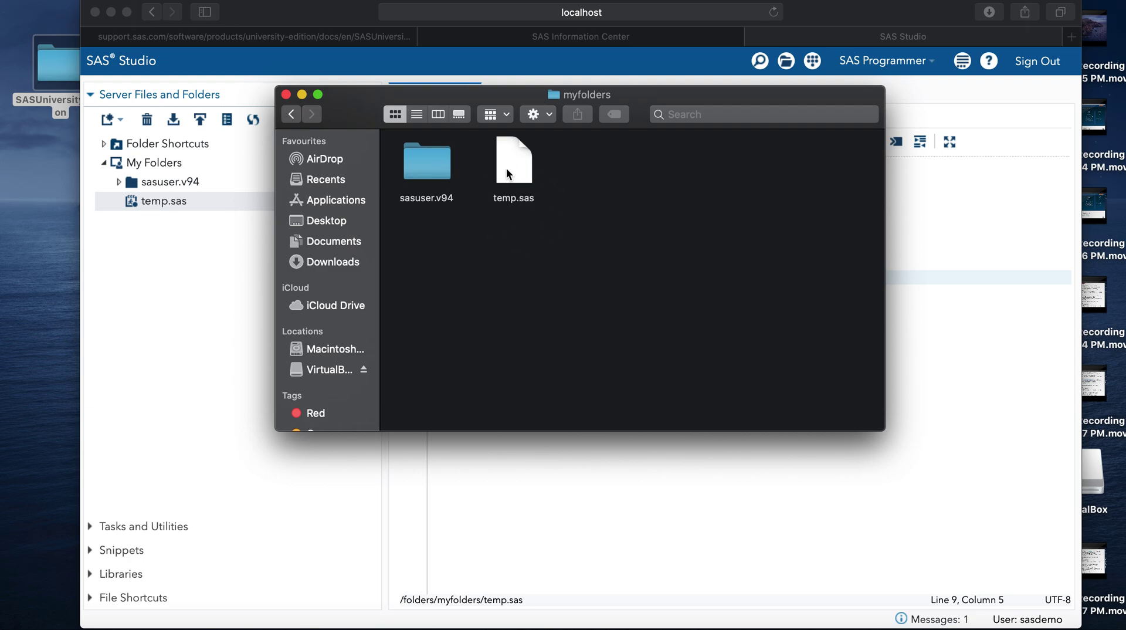
left_click(285, 96)
left_click(285, 97)
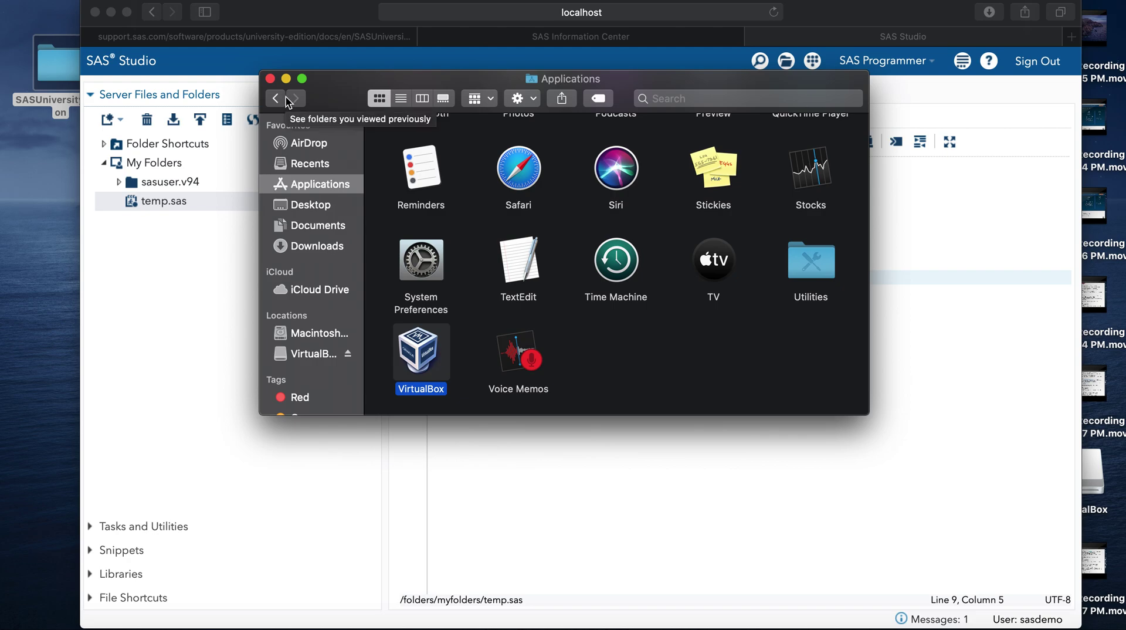
left_click(270, 79)
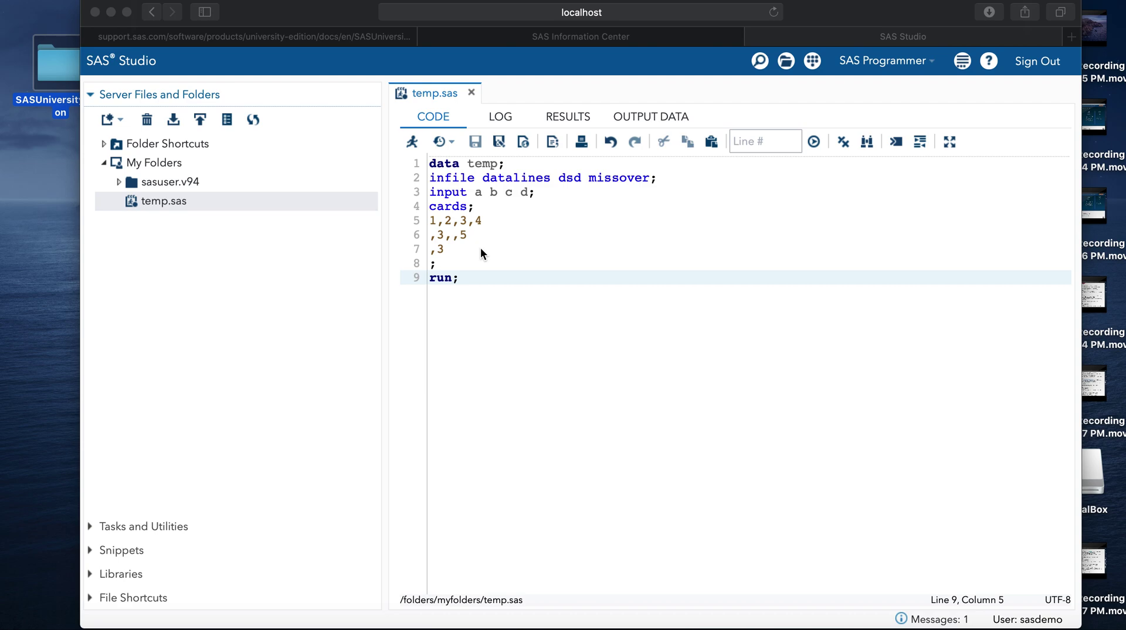